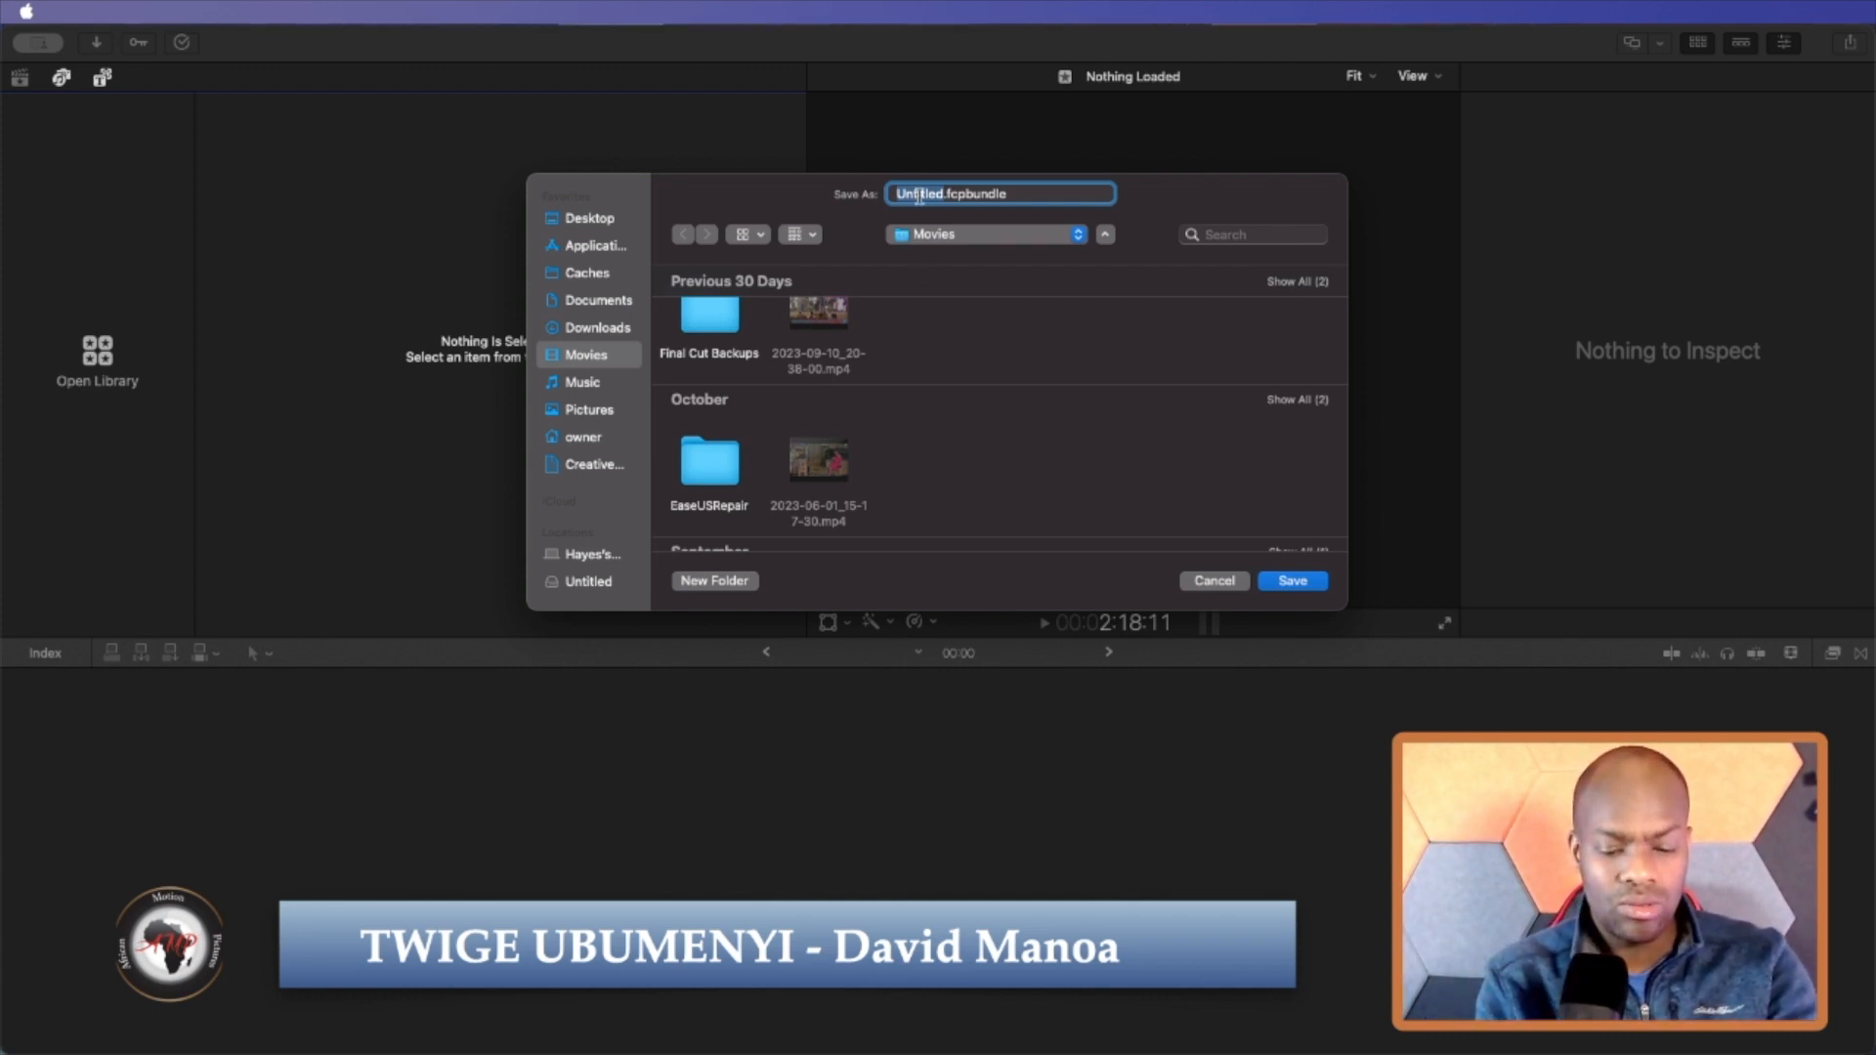
Save the new library as SAMPLES in the Movies folder.
{"action": "type", "text": "SAMPLES"}
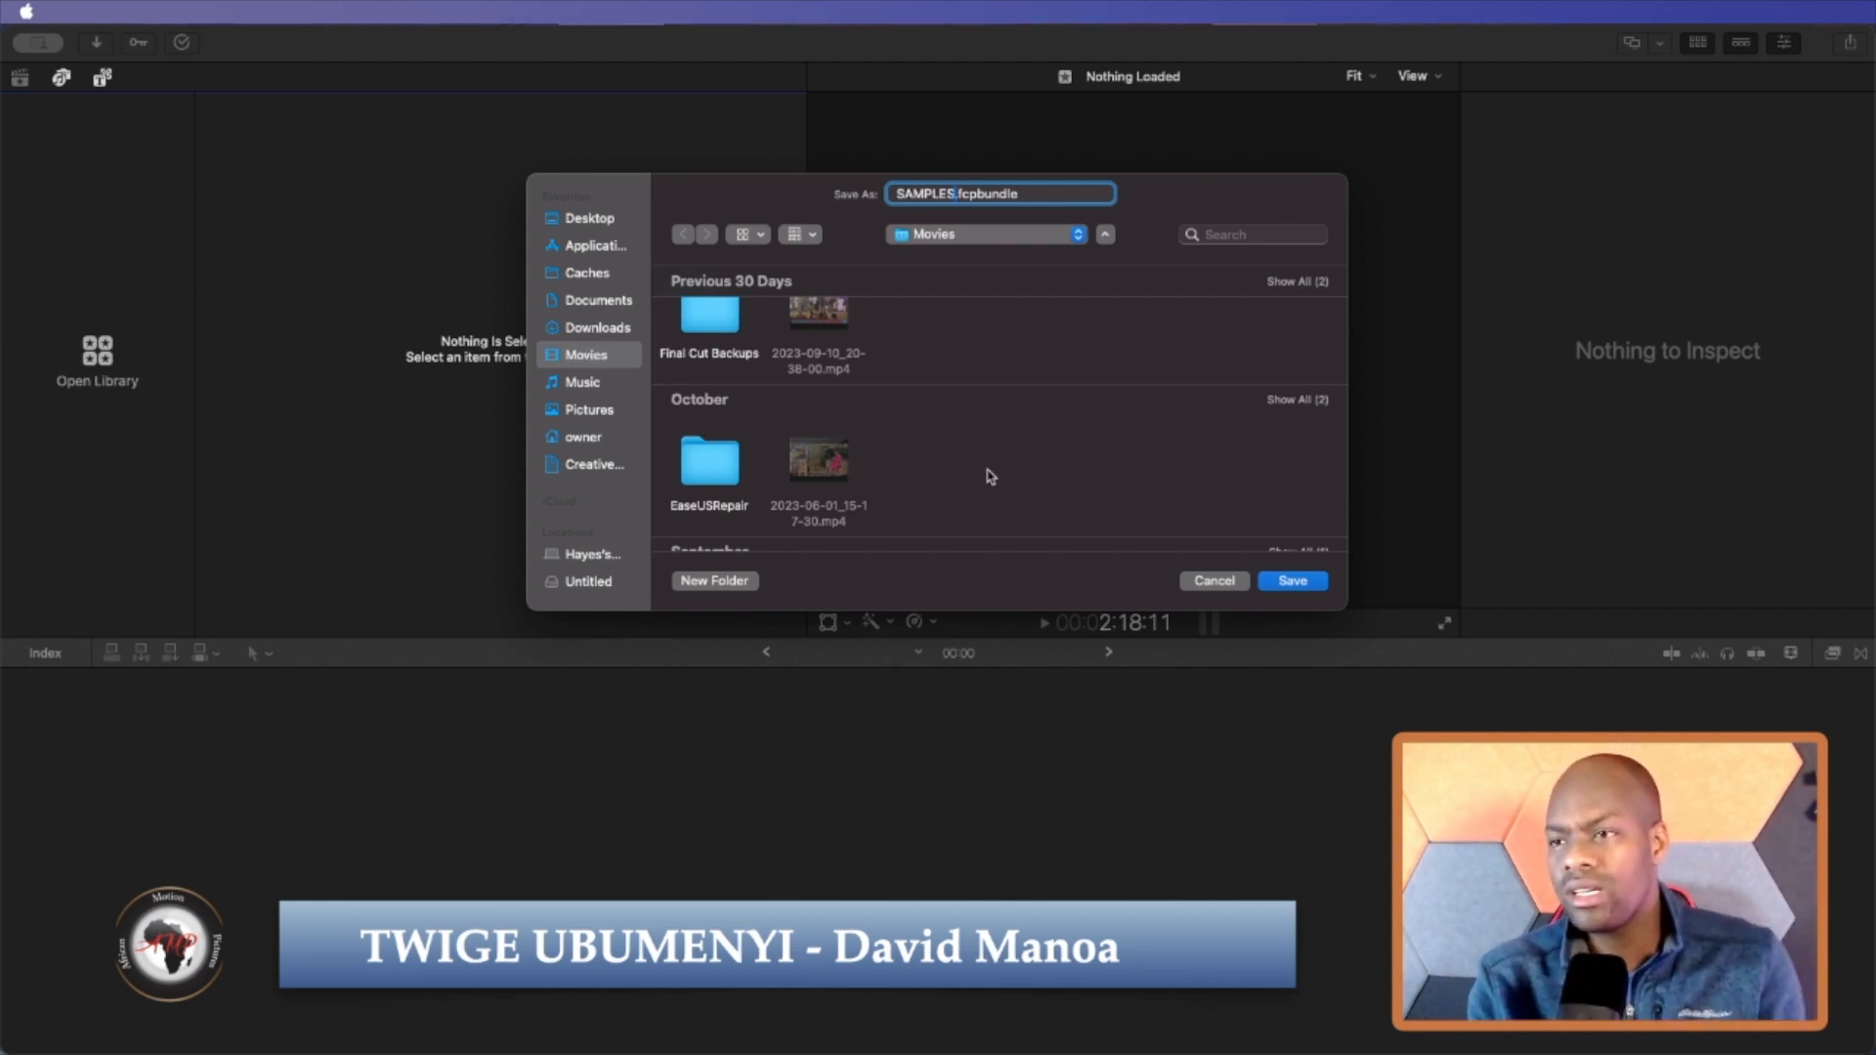
{"action": "left_click", "coordinate": [1291, 582]}
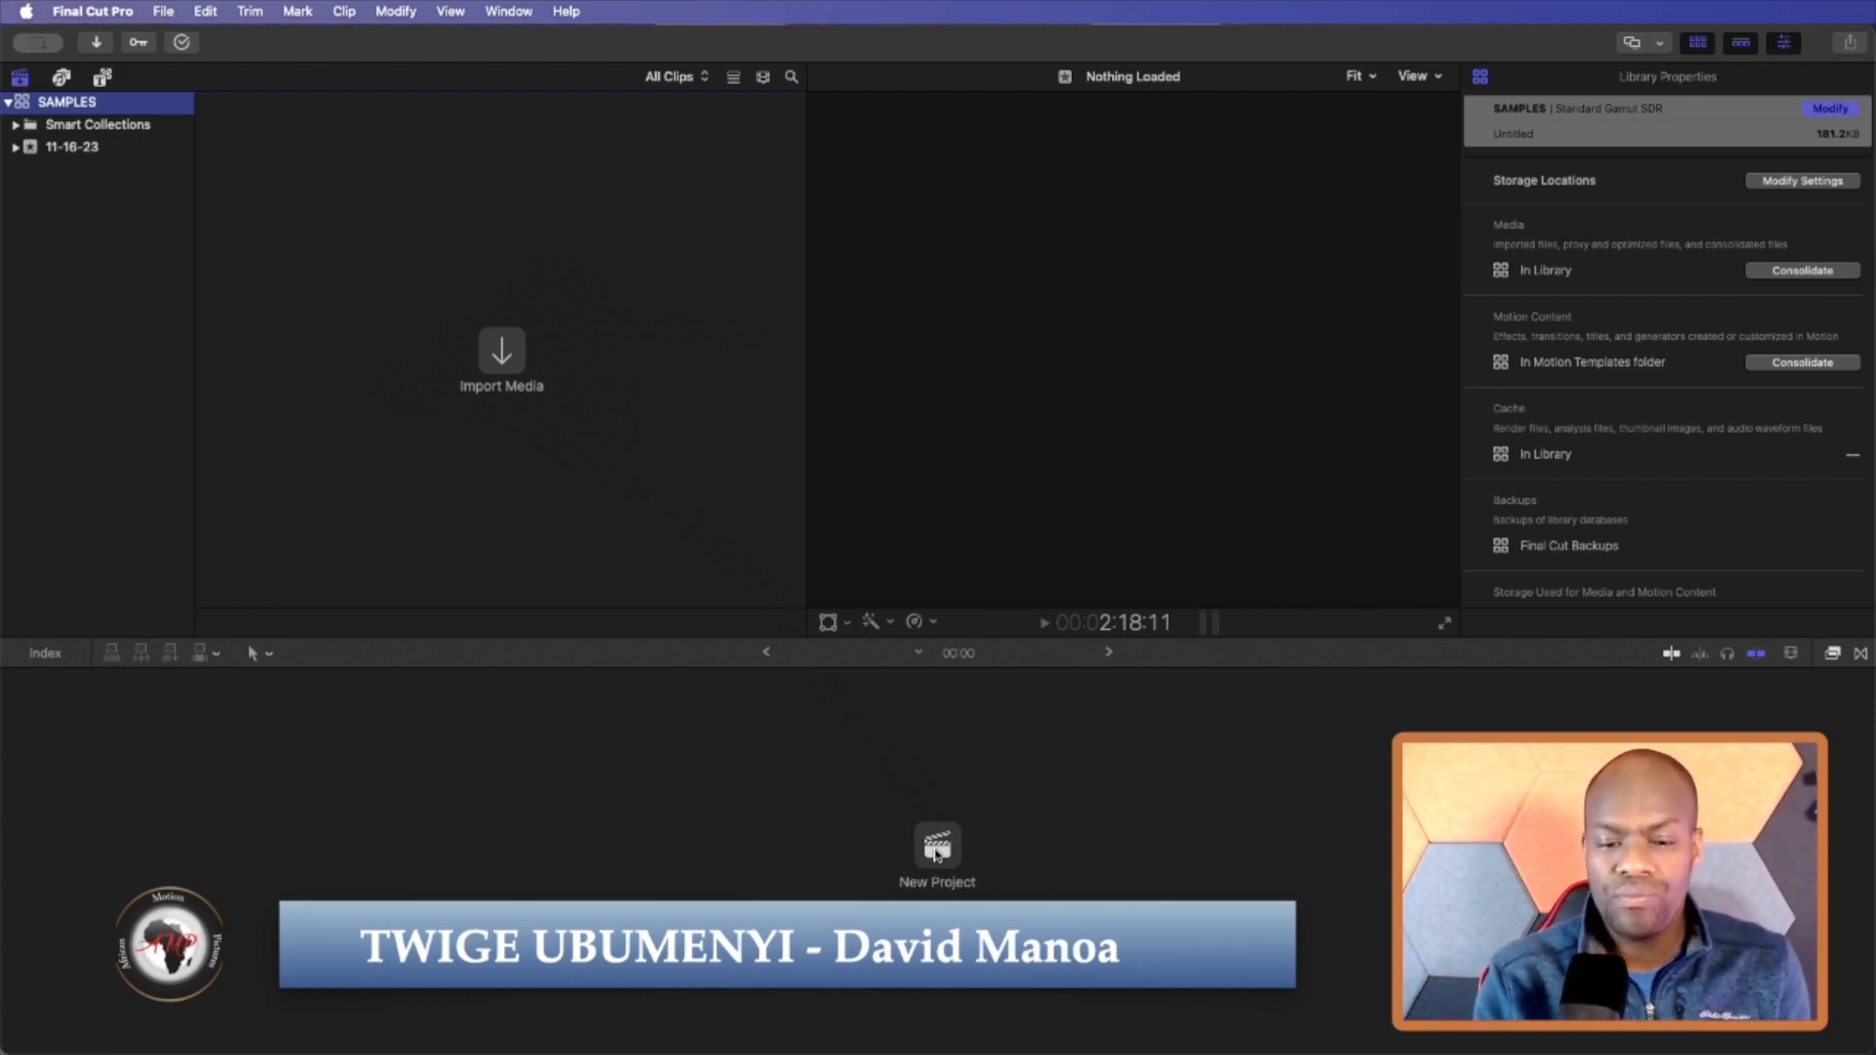
Create a project named TWIGE UBUMENYI in the 11-16-23 event with the 1080p HD video format.
{"action": "left_click", "coordinate": [935, 846]}
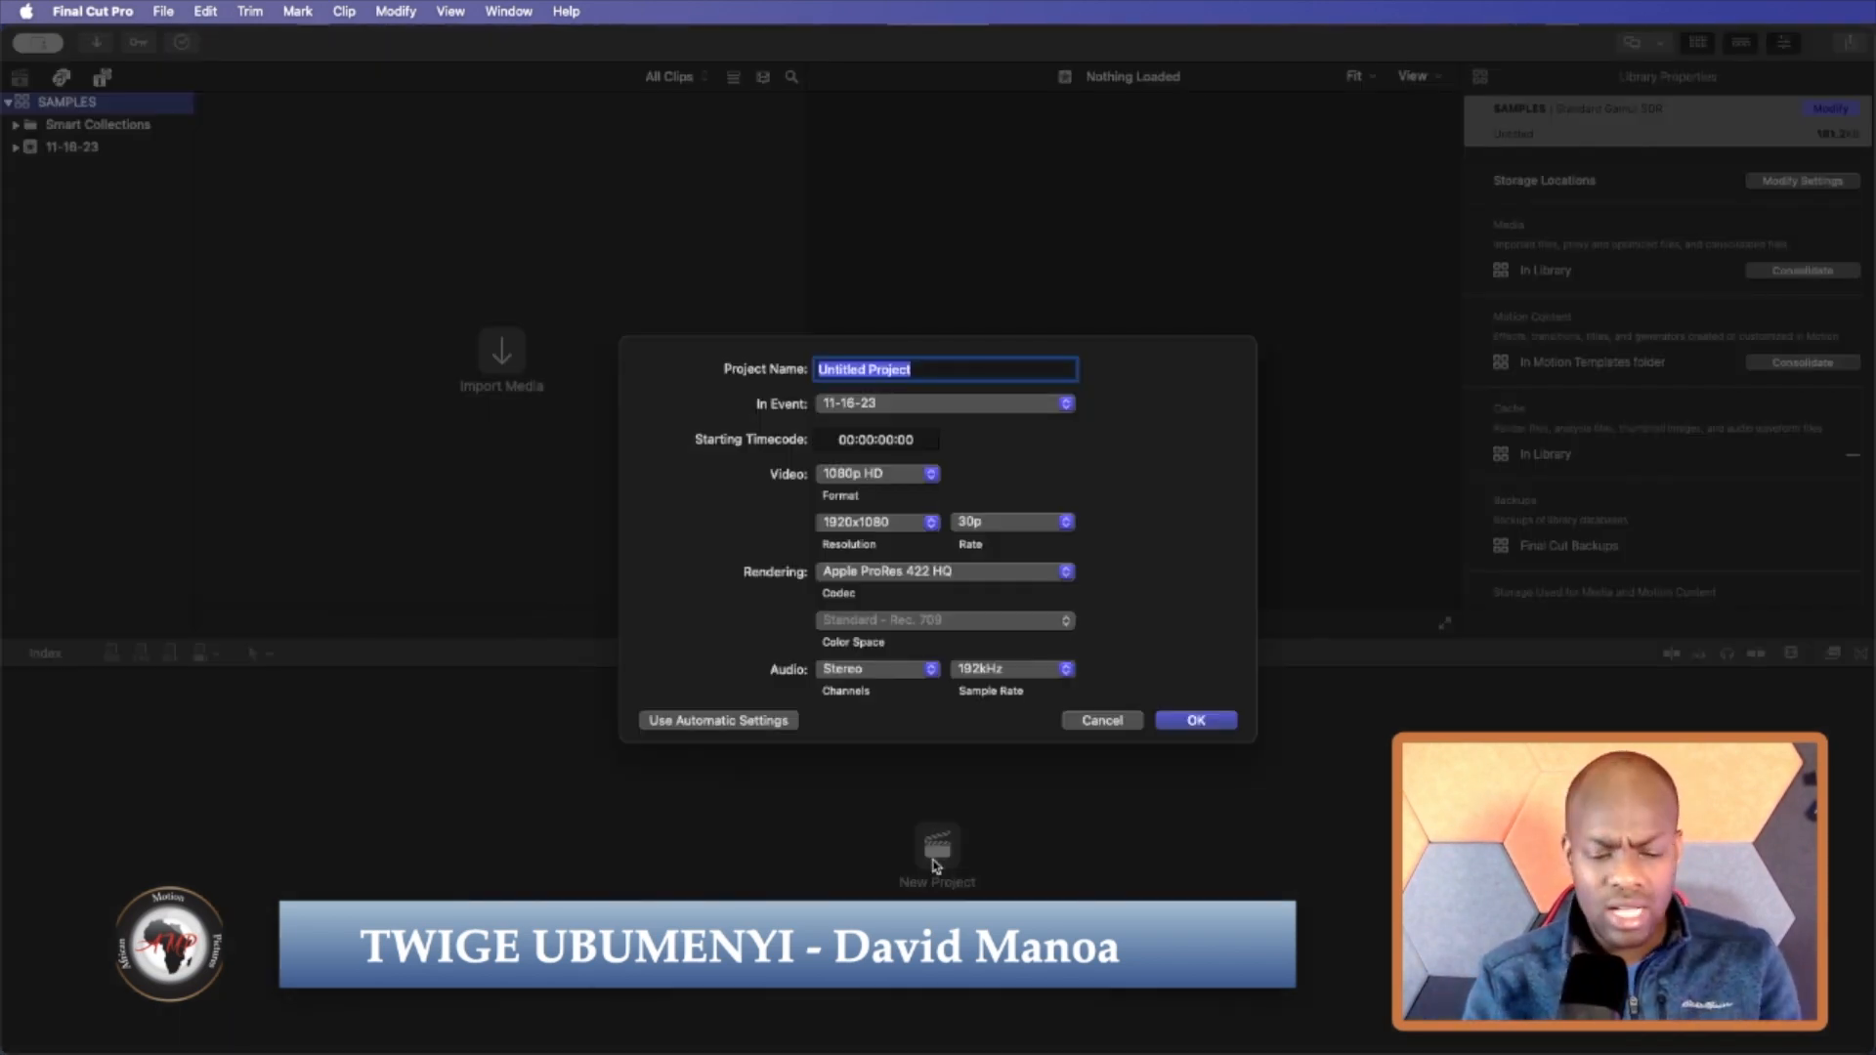
{"action": "key", "text": "BackSpace"}
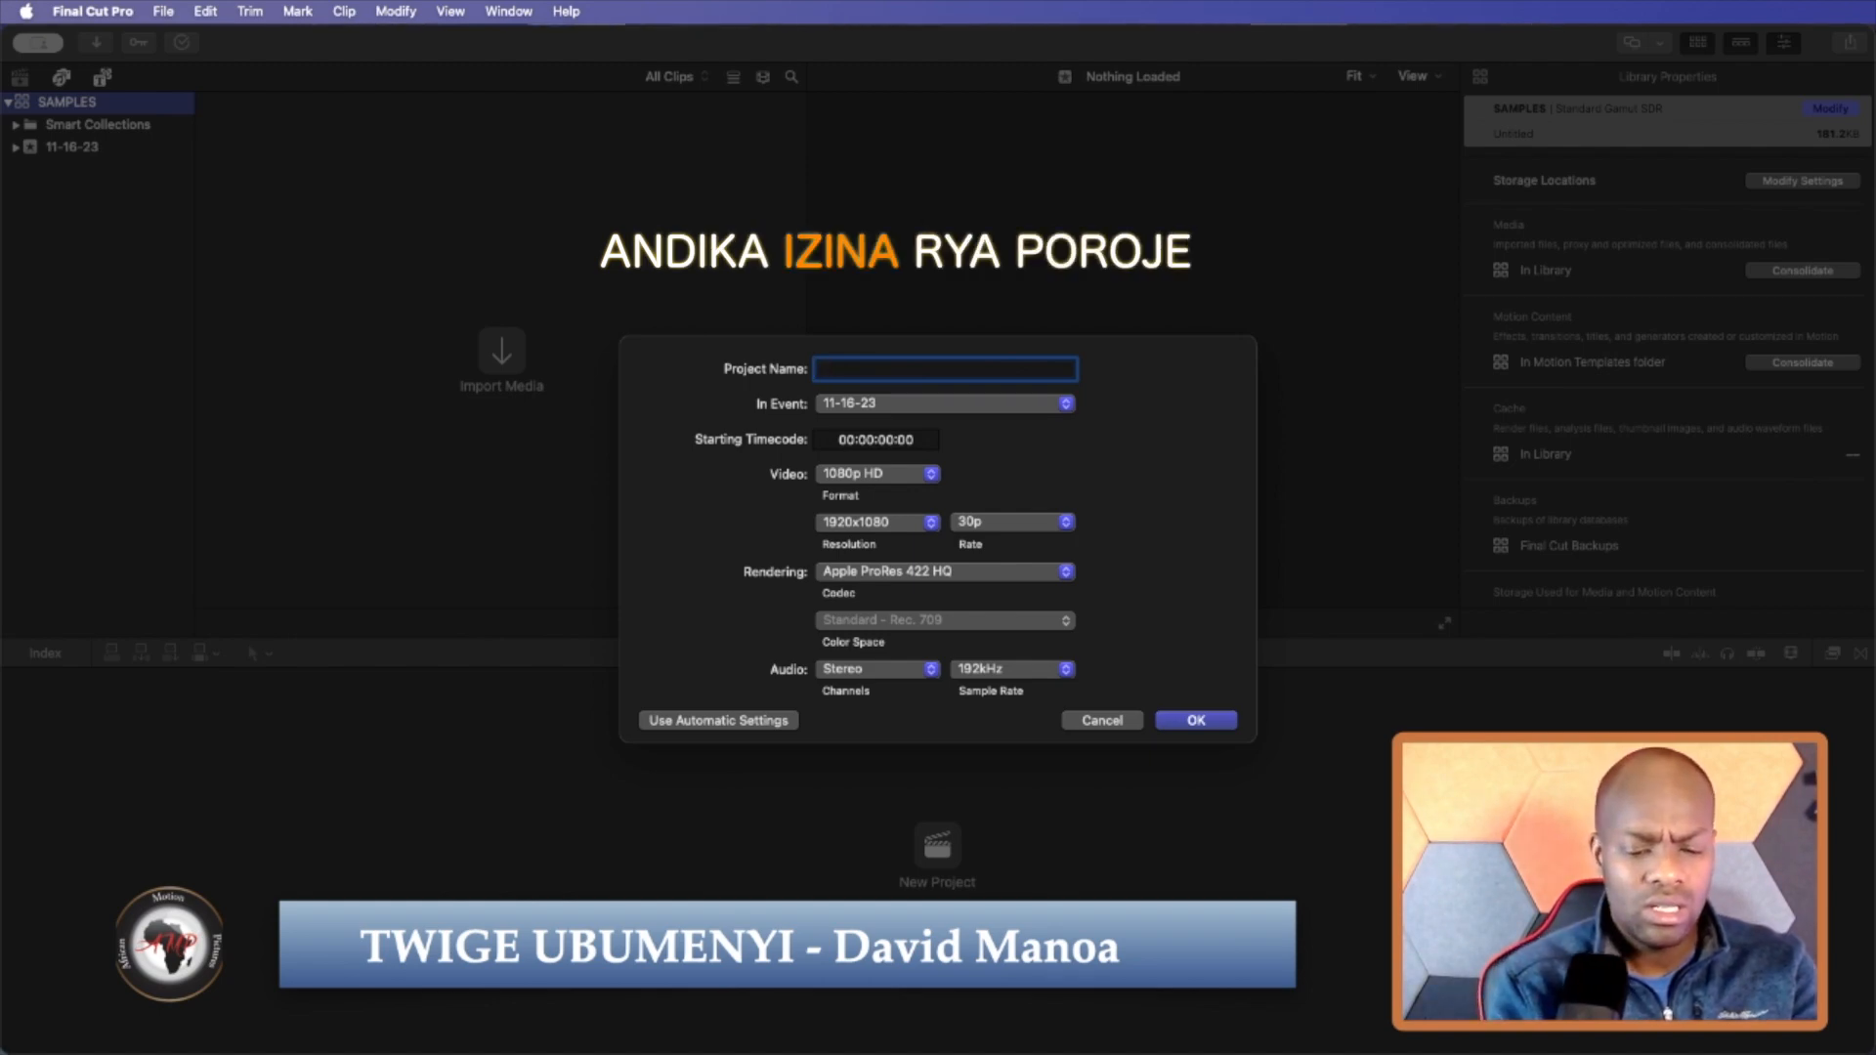
{"action": "type", "text": "TWI"}
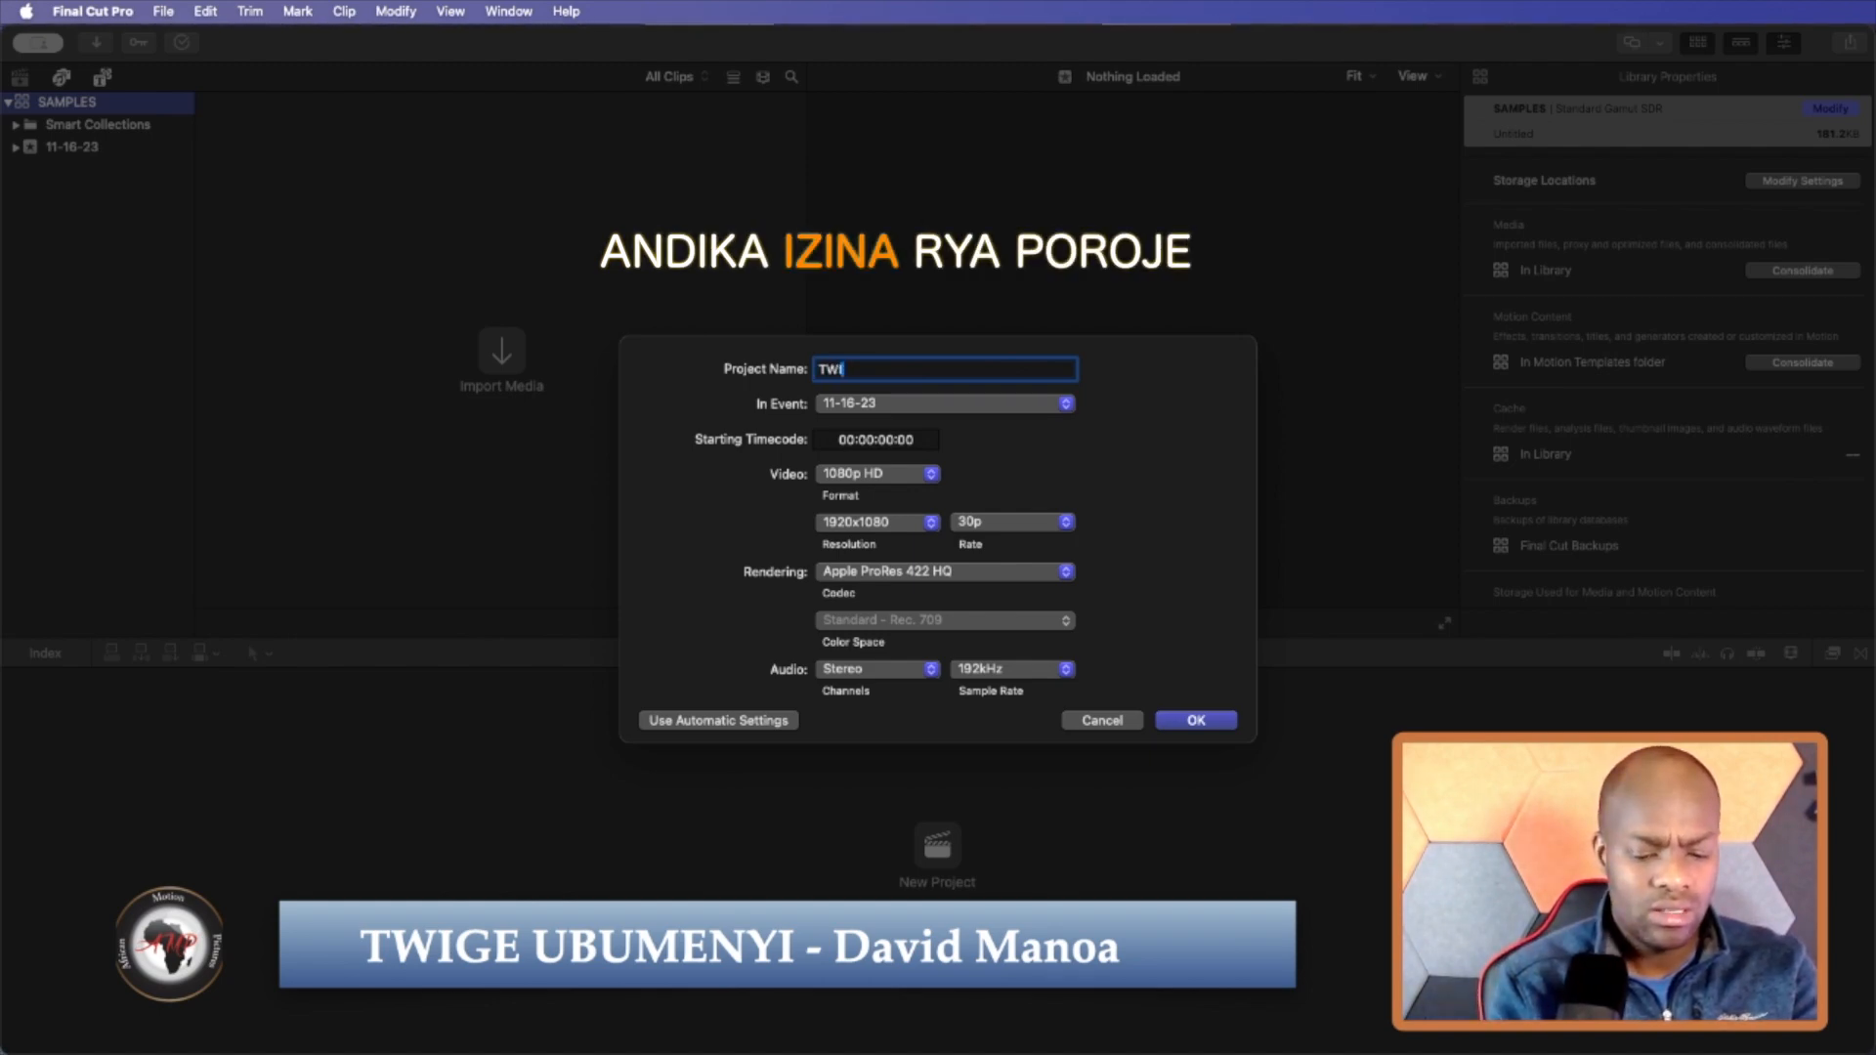
{"action": "type", "text": "GE UBUME"}
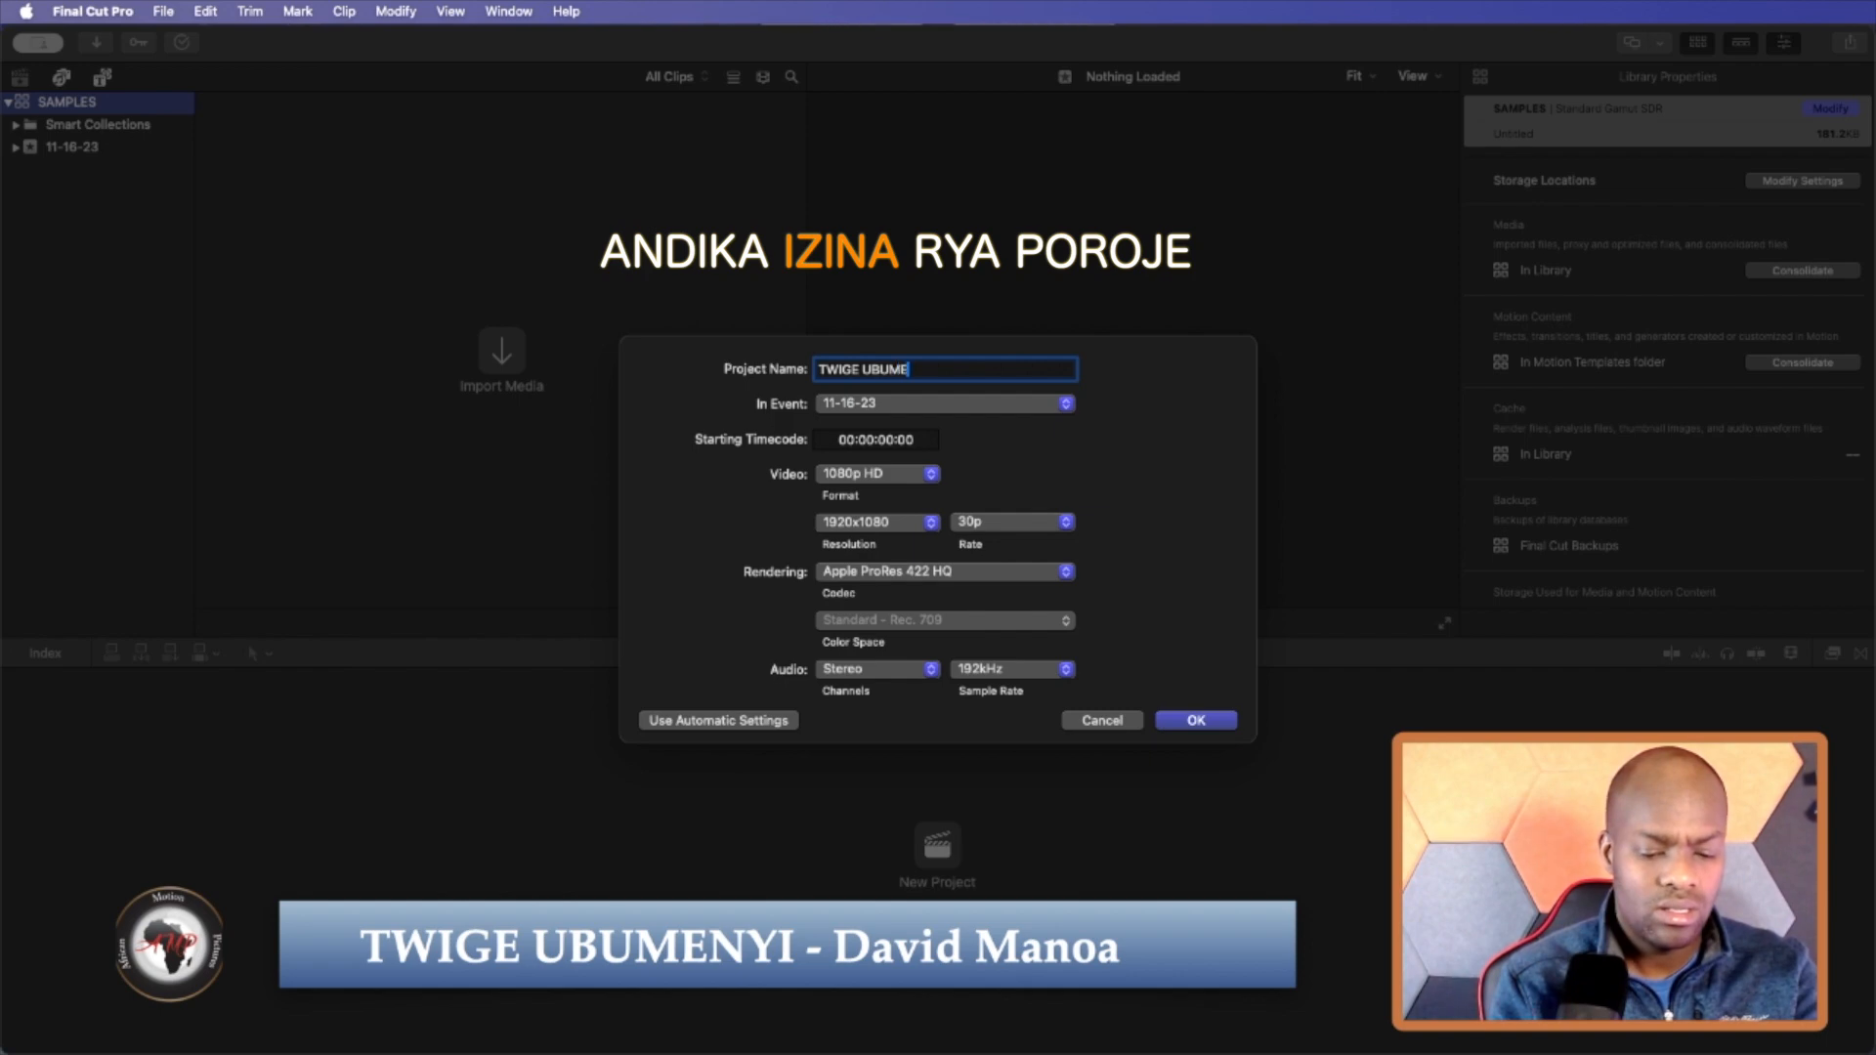
{"action": "type", "text": "NYI"}
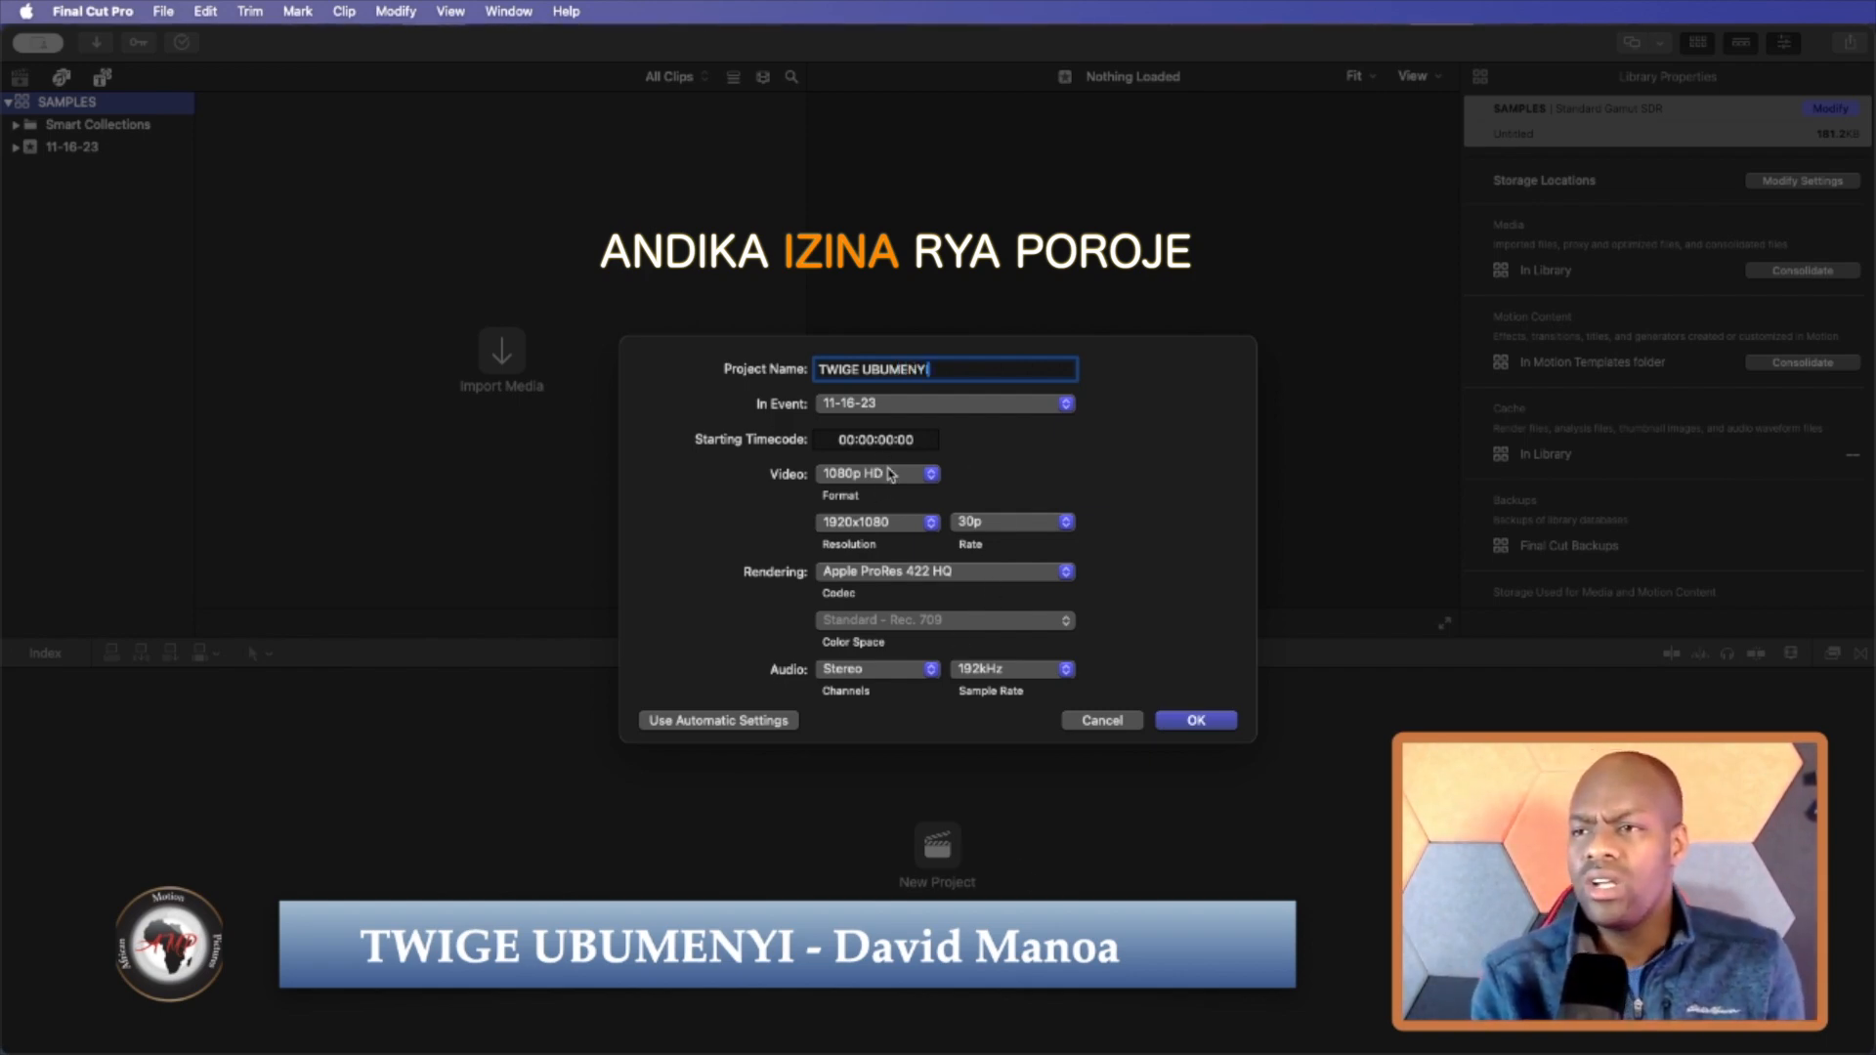
{"action": "left_click", "coordinate": [836, 477]}
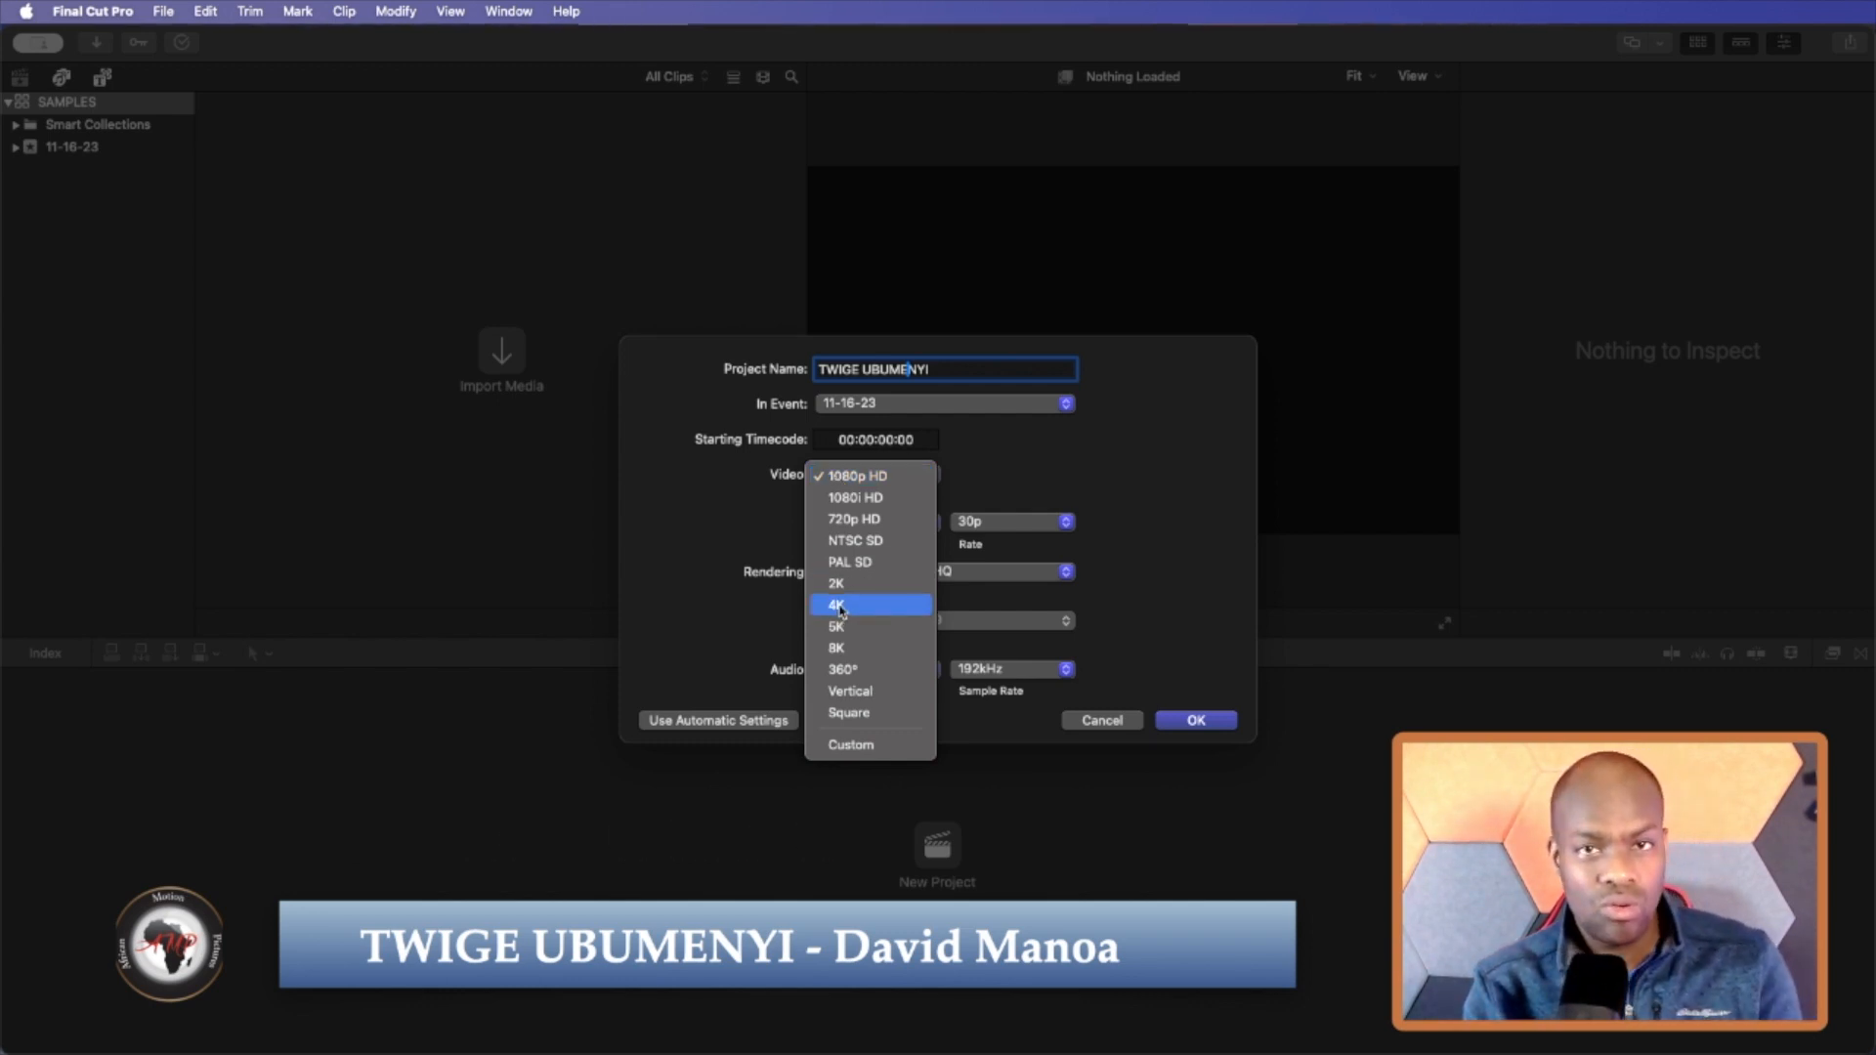
{"action": "left_click", "coordinate": [860, 479]}
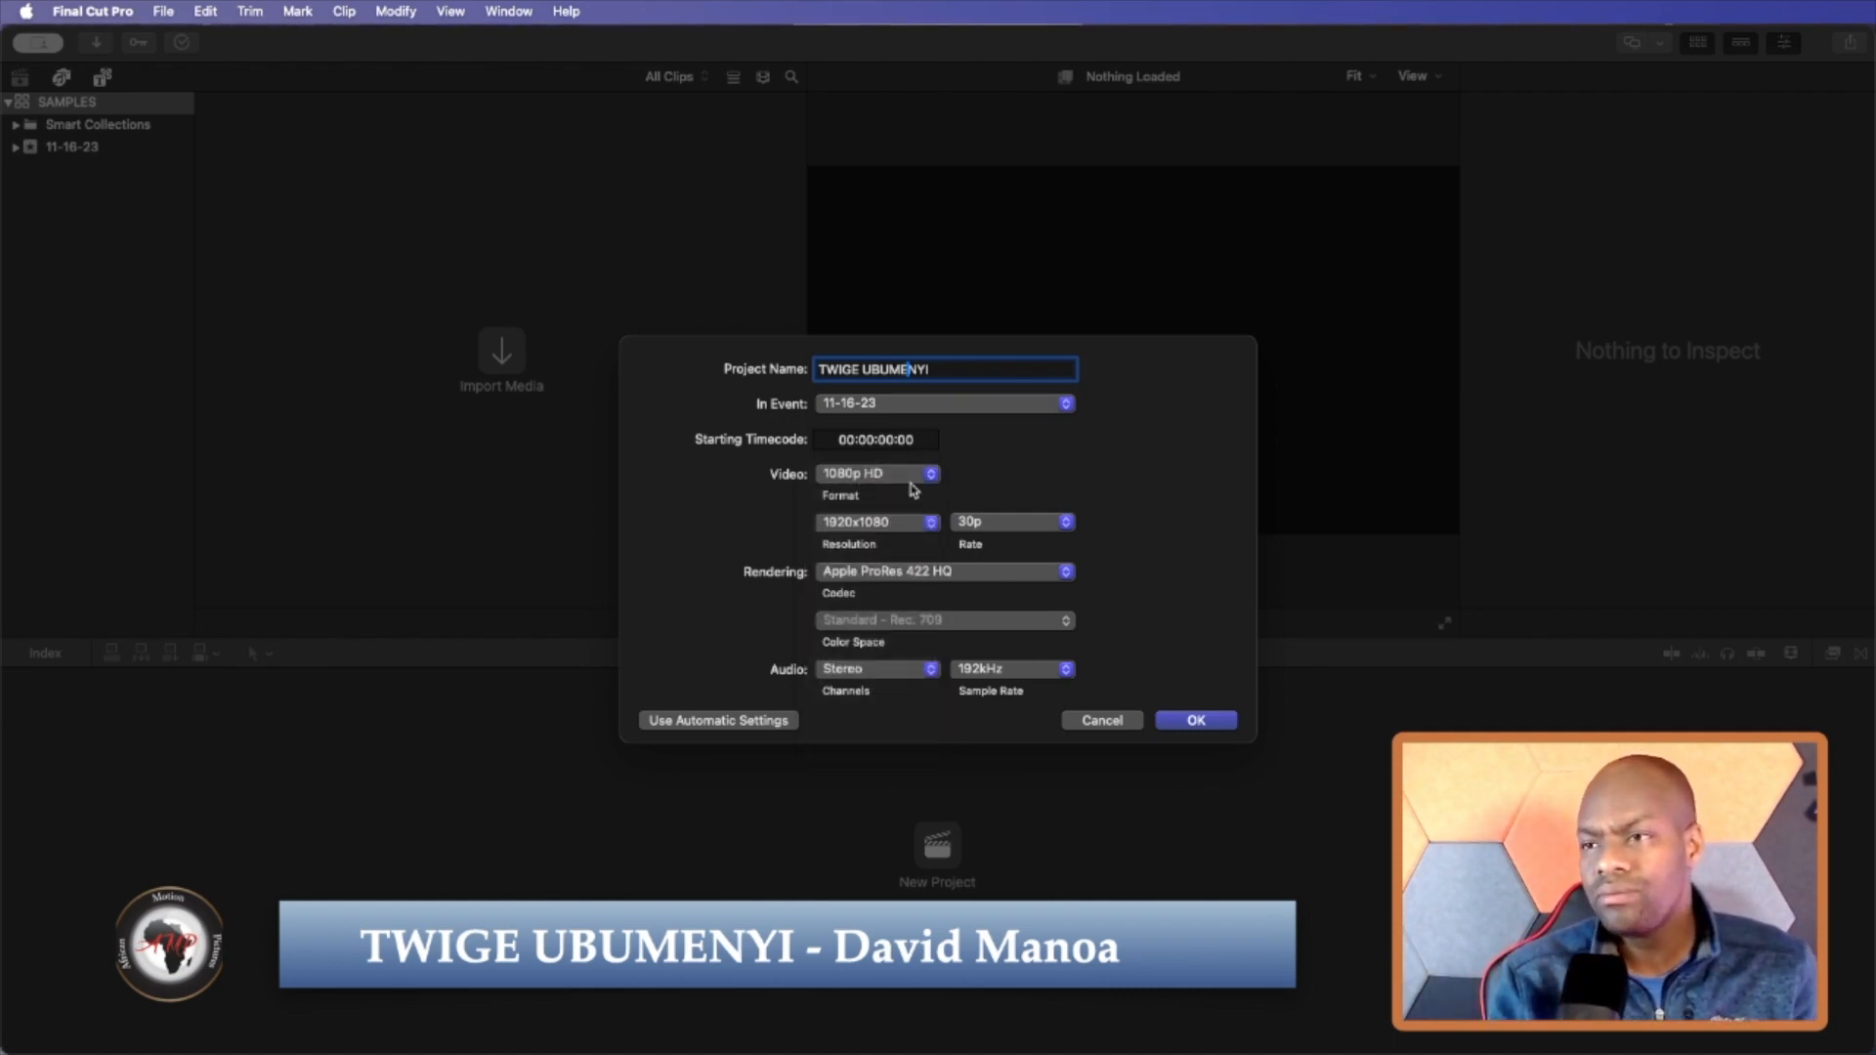
{"action": "left_click", "coordinate": [1196, 722]}
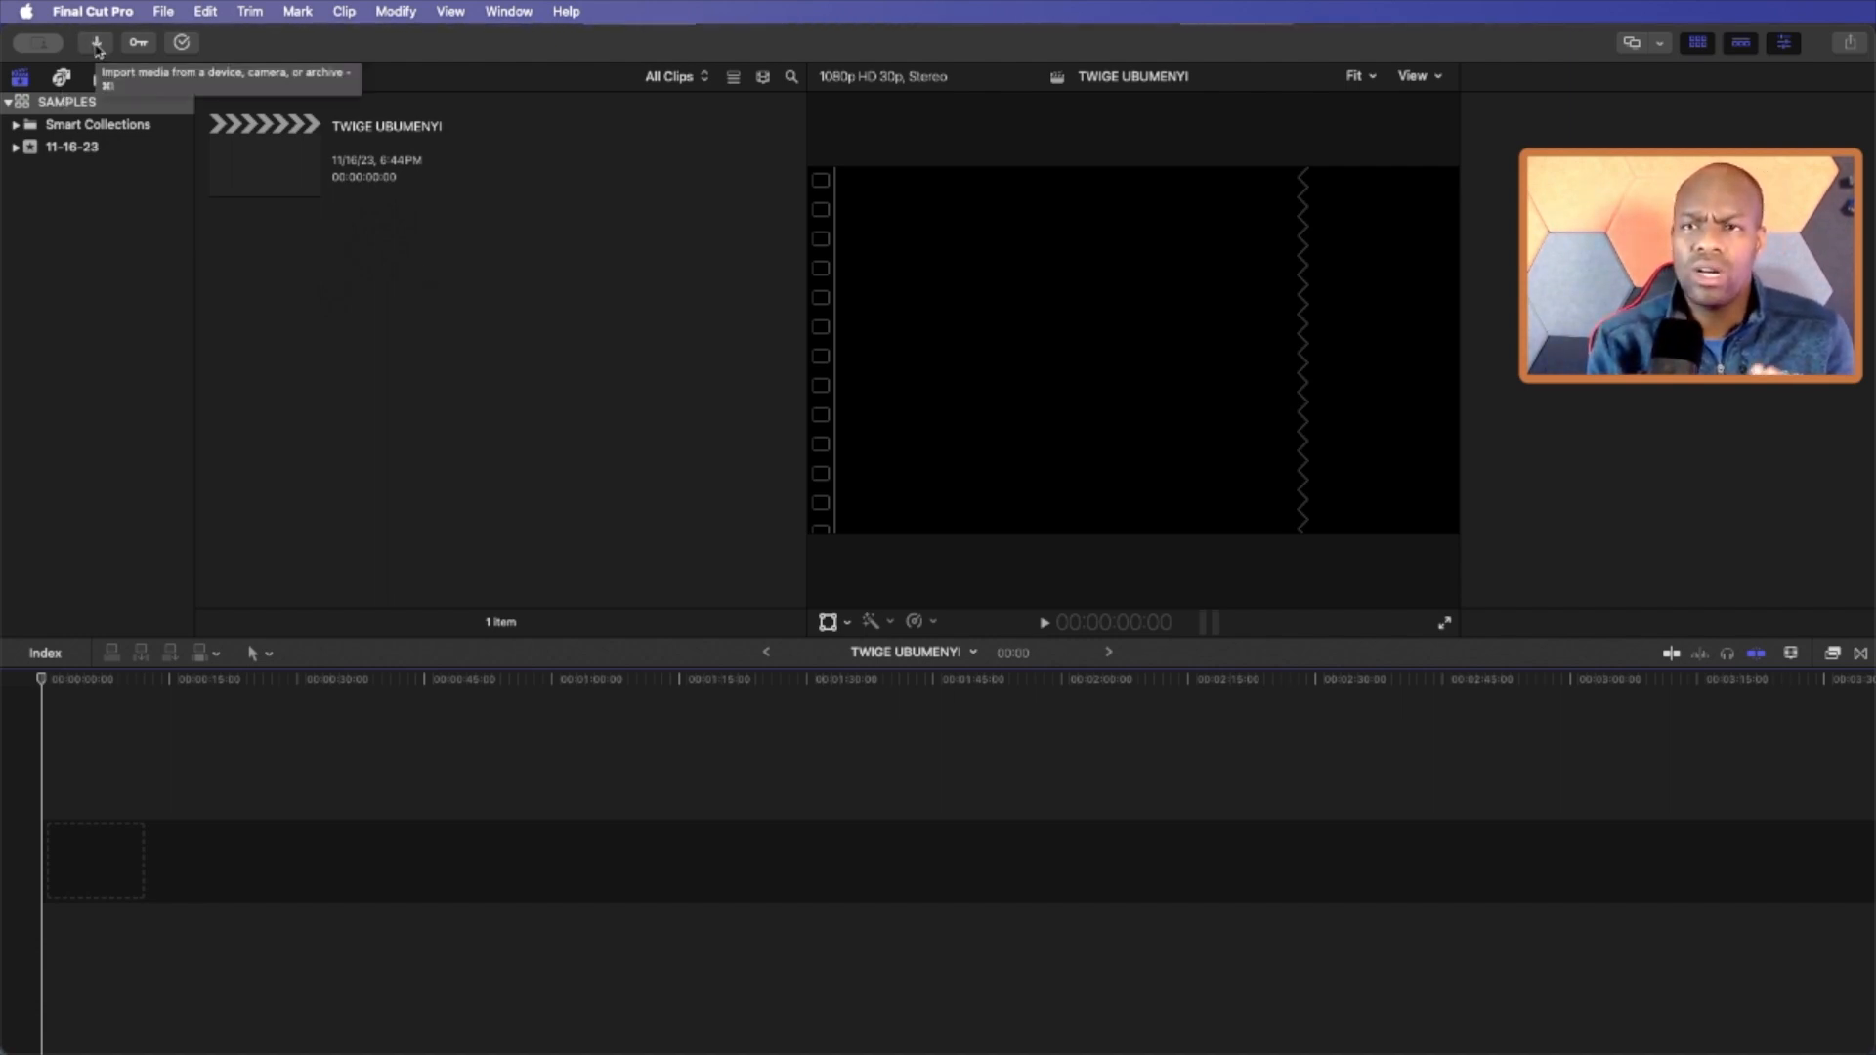
Open Media Import and look through the Desktop, owner and Untitled locations for source files.
{"action": "left_click", "coordinate": [97, 43]}
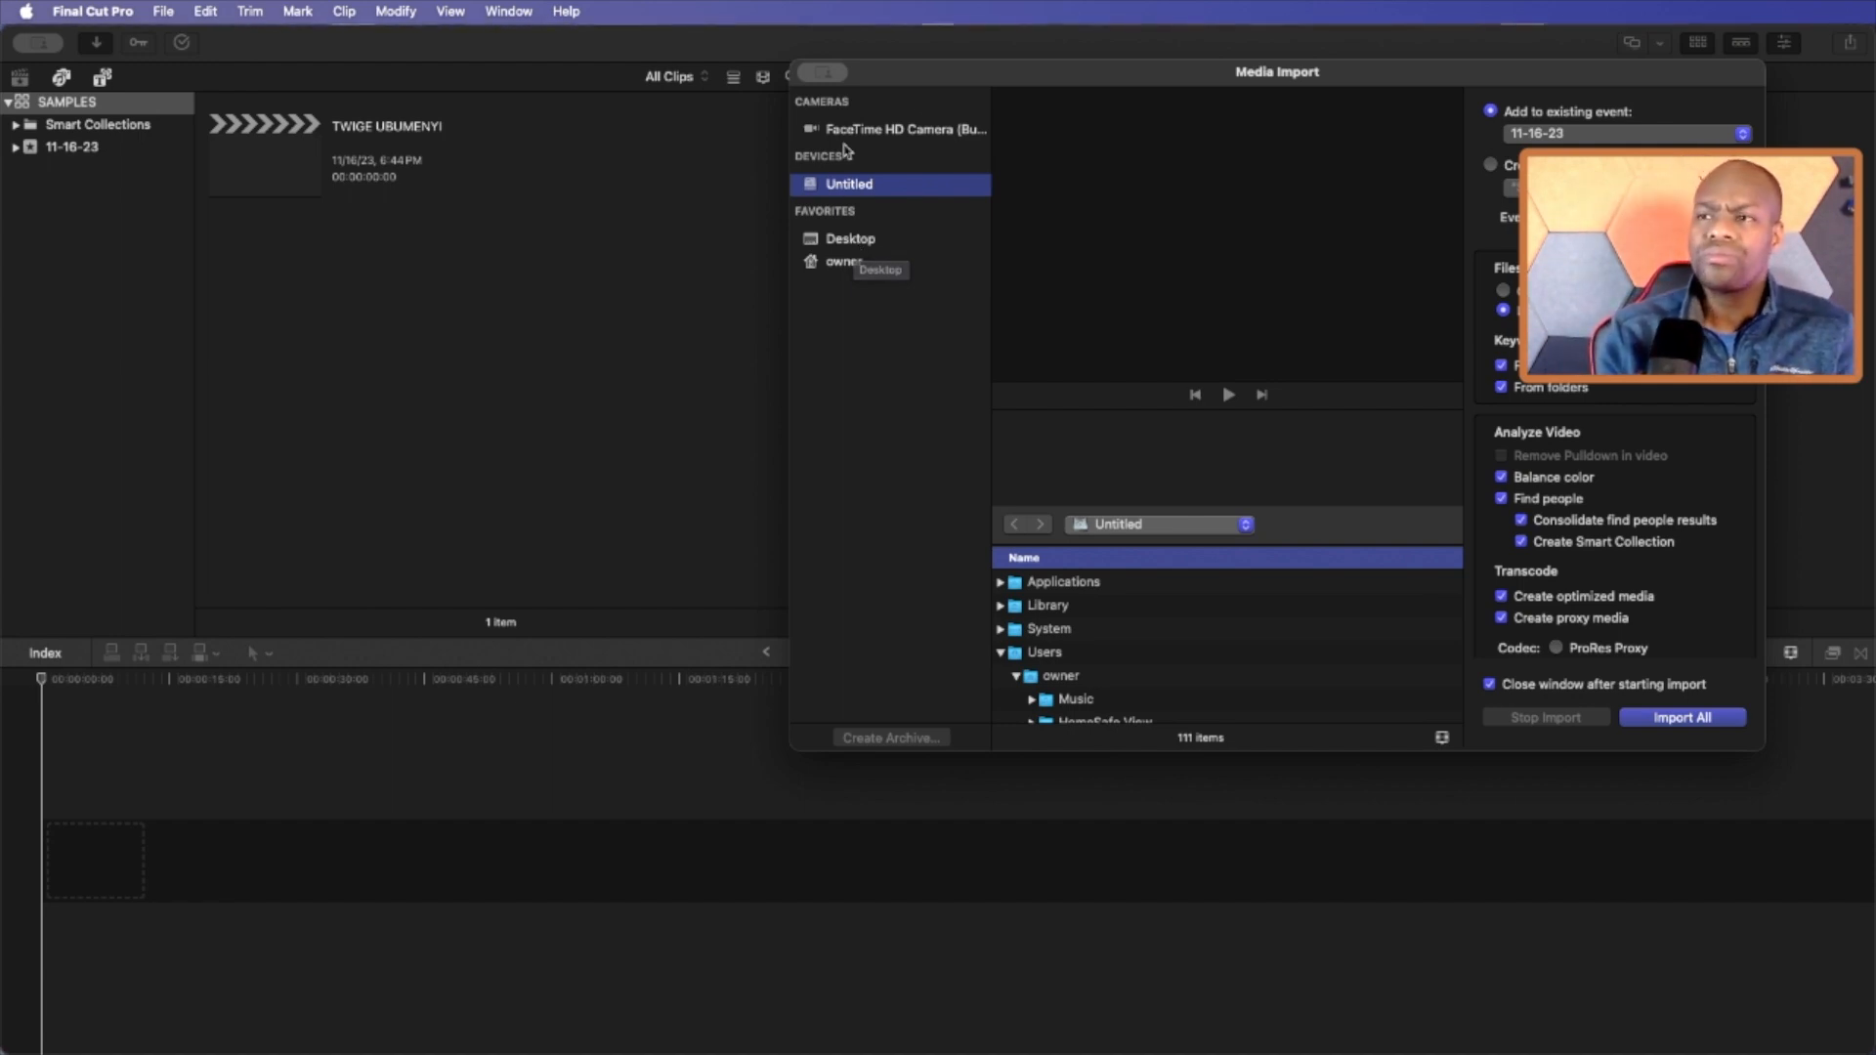
{"action": "left_click_drag", "start_coordinate": [978, 80], "coordinate": [311, 91]}
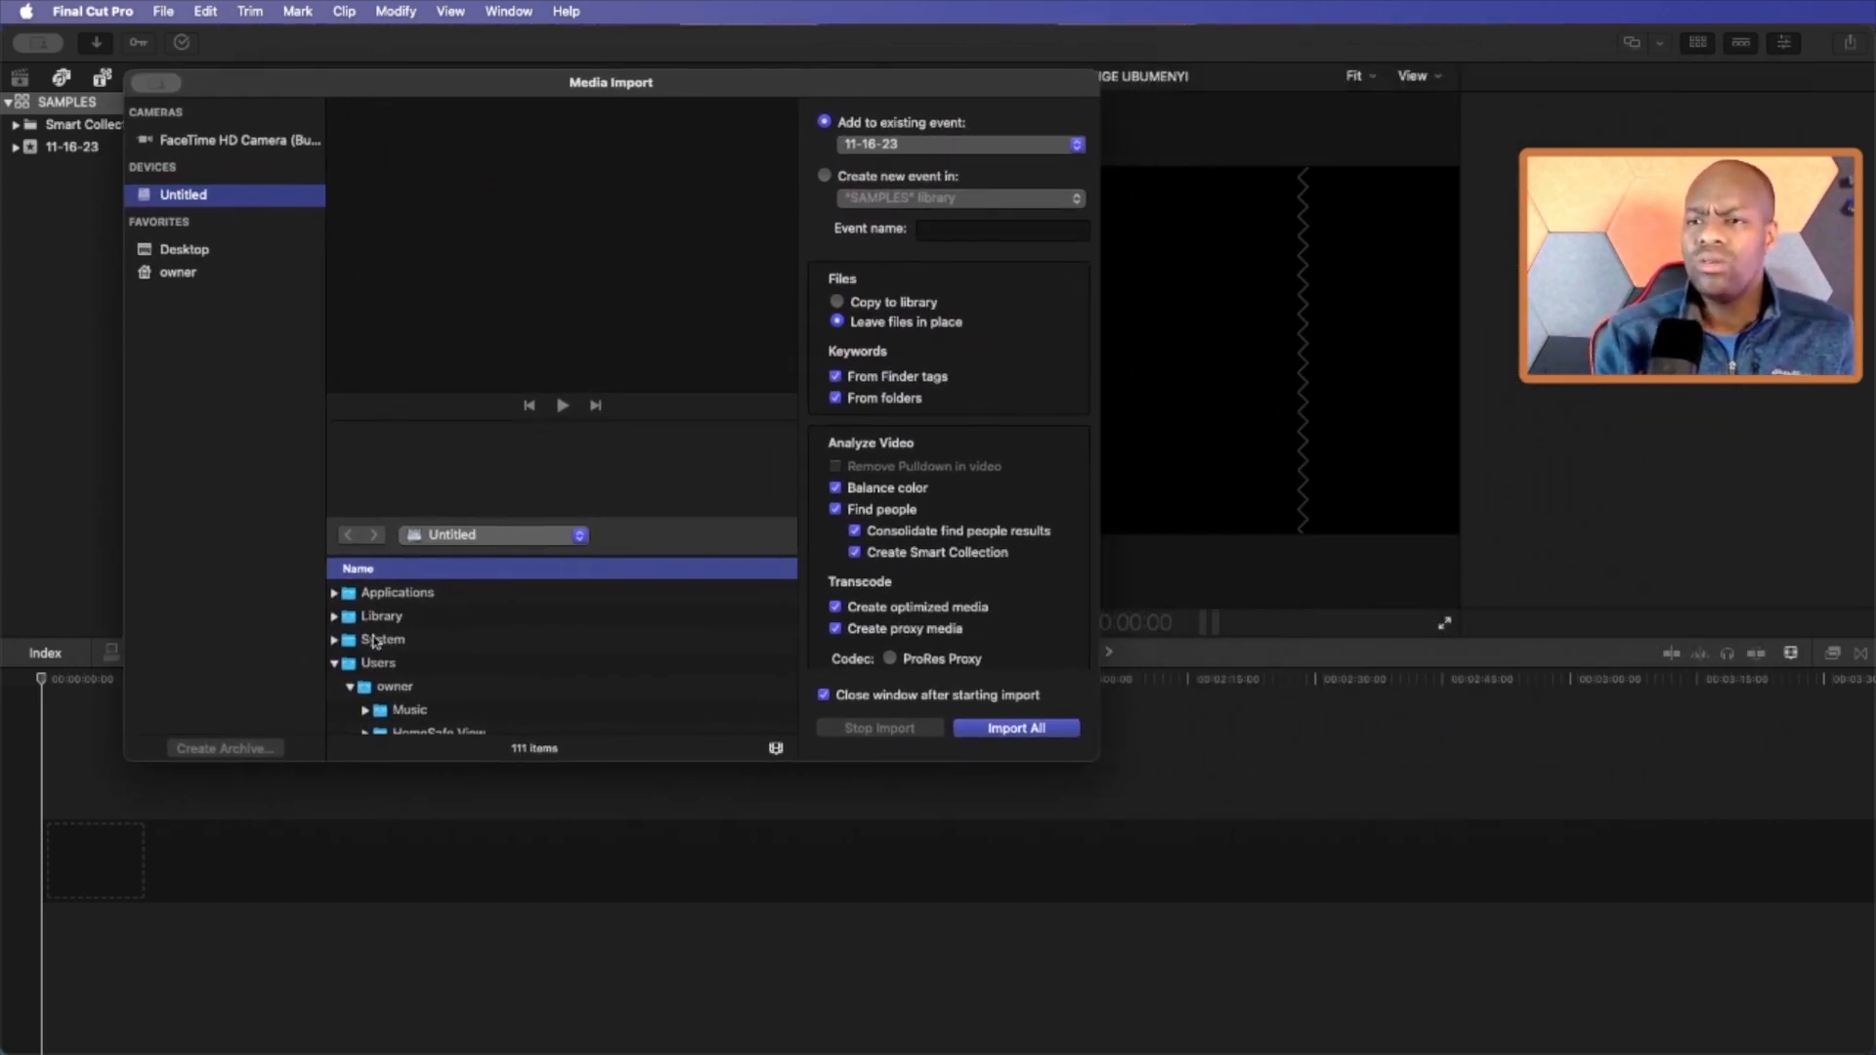
{"action": "left_click", "coordinate": [165, 251]}
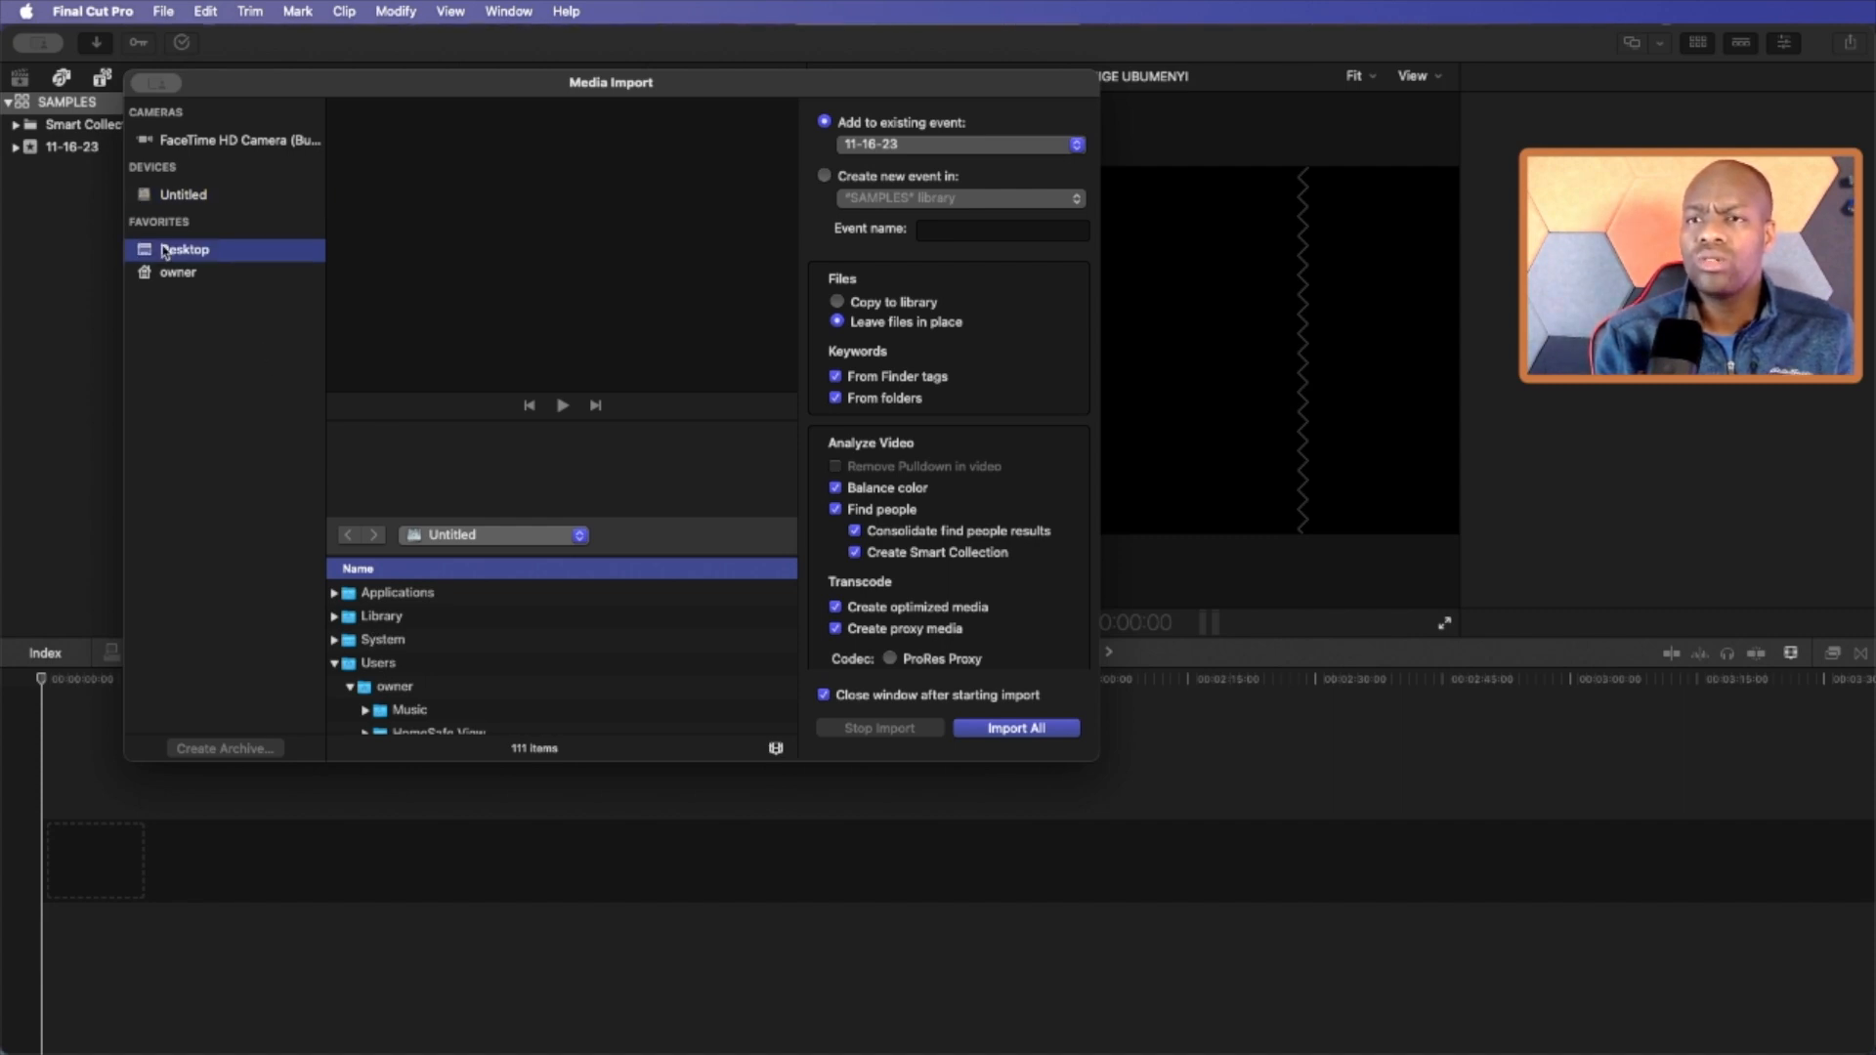
{"action": "left_click", "coordinate": [173, 275]}
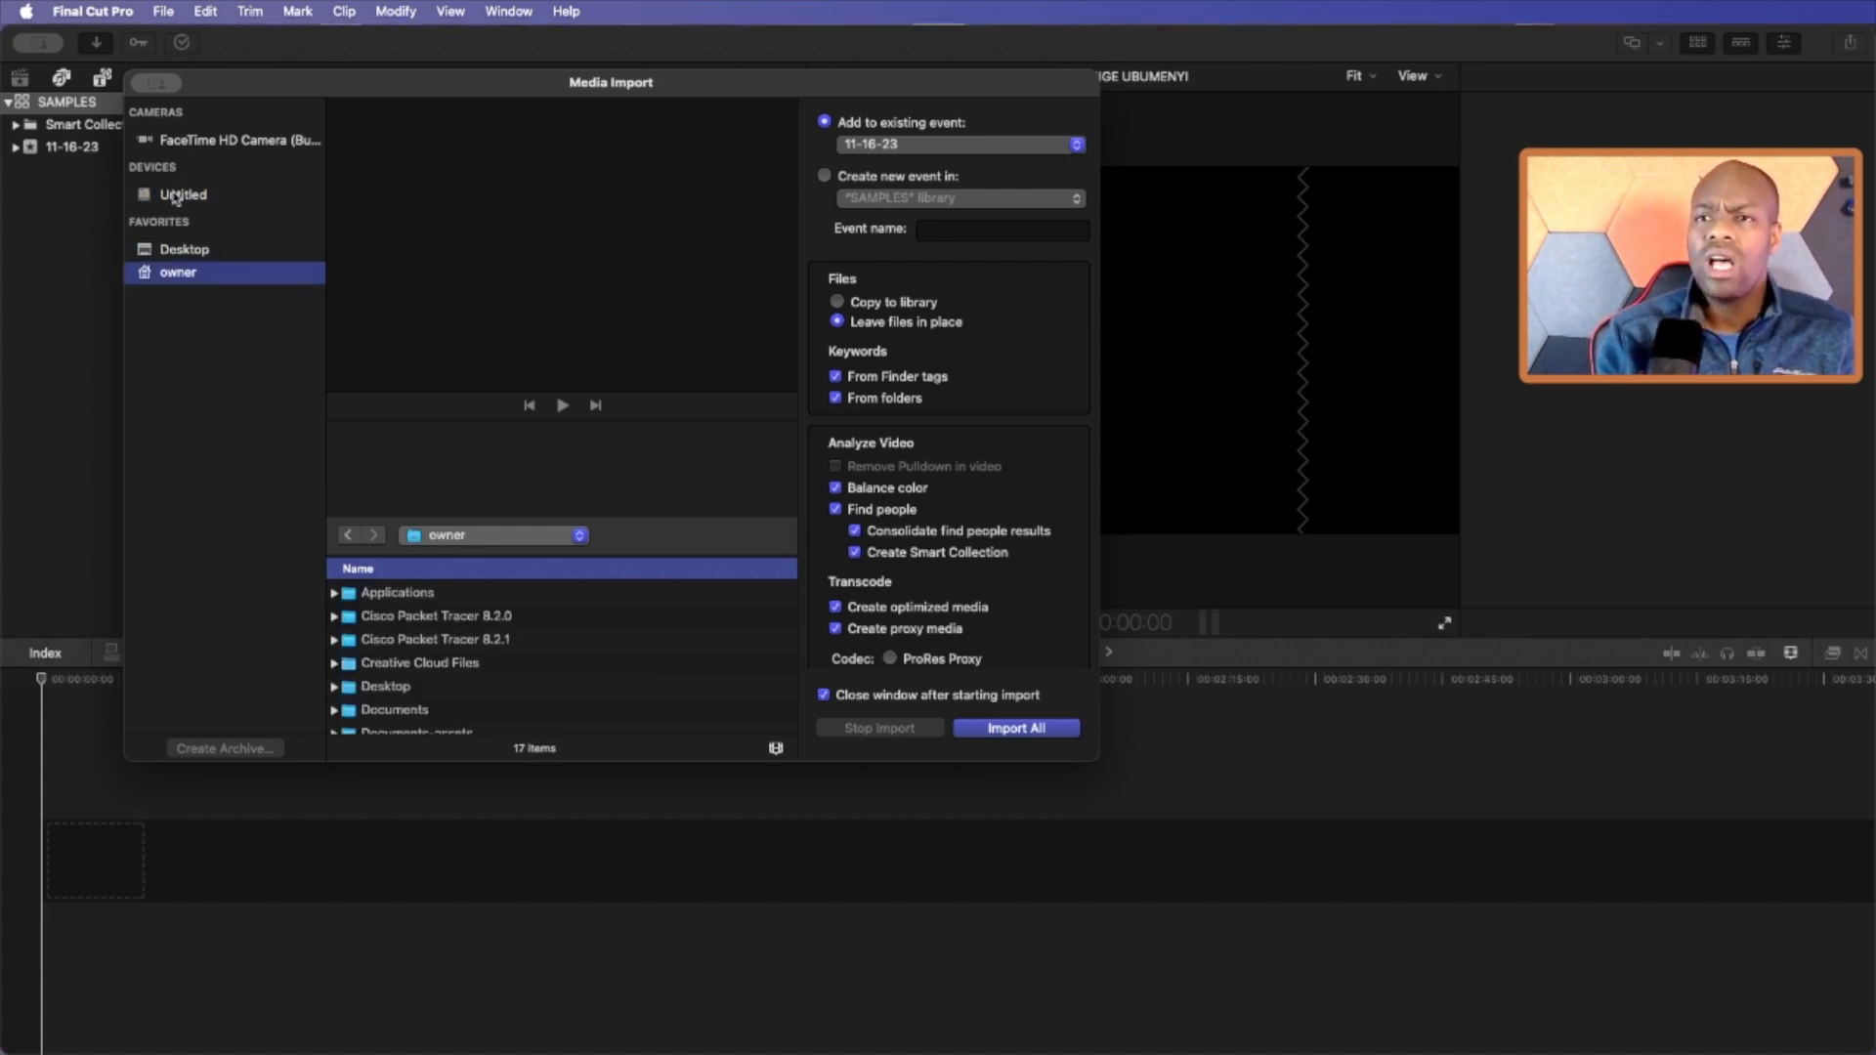
{"action": "left_click", "coordinate": [176, 197]}
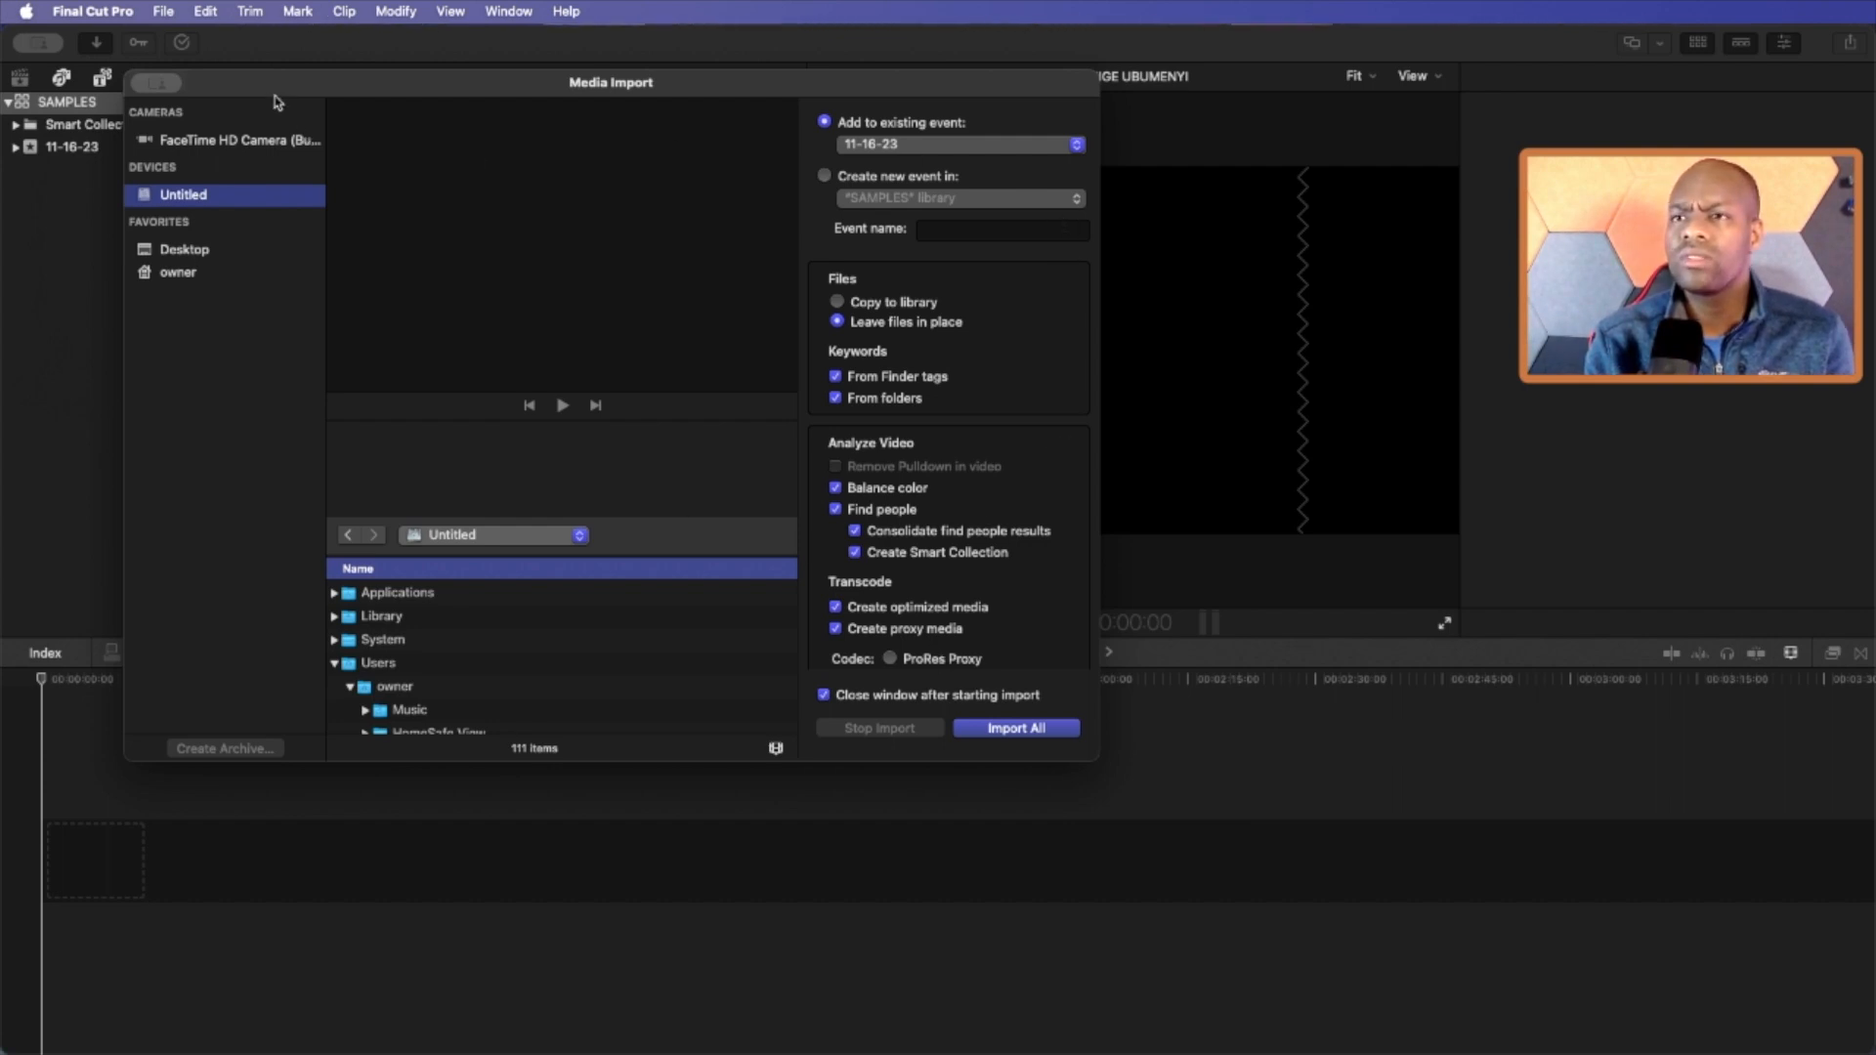
{"action": "left_click_drag", "start_coordinate": [273, 92], "coordinate": [570, 77]}
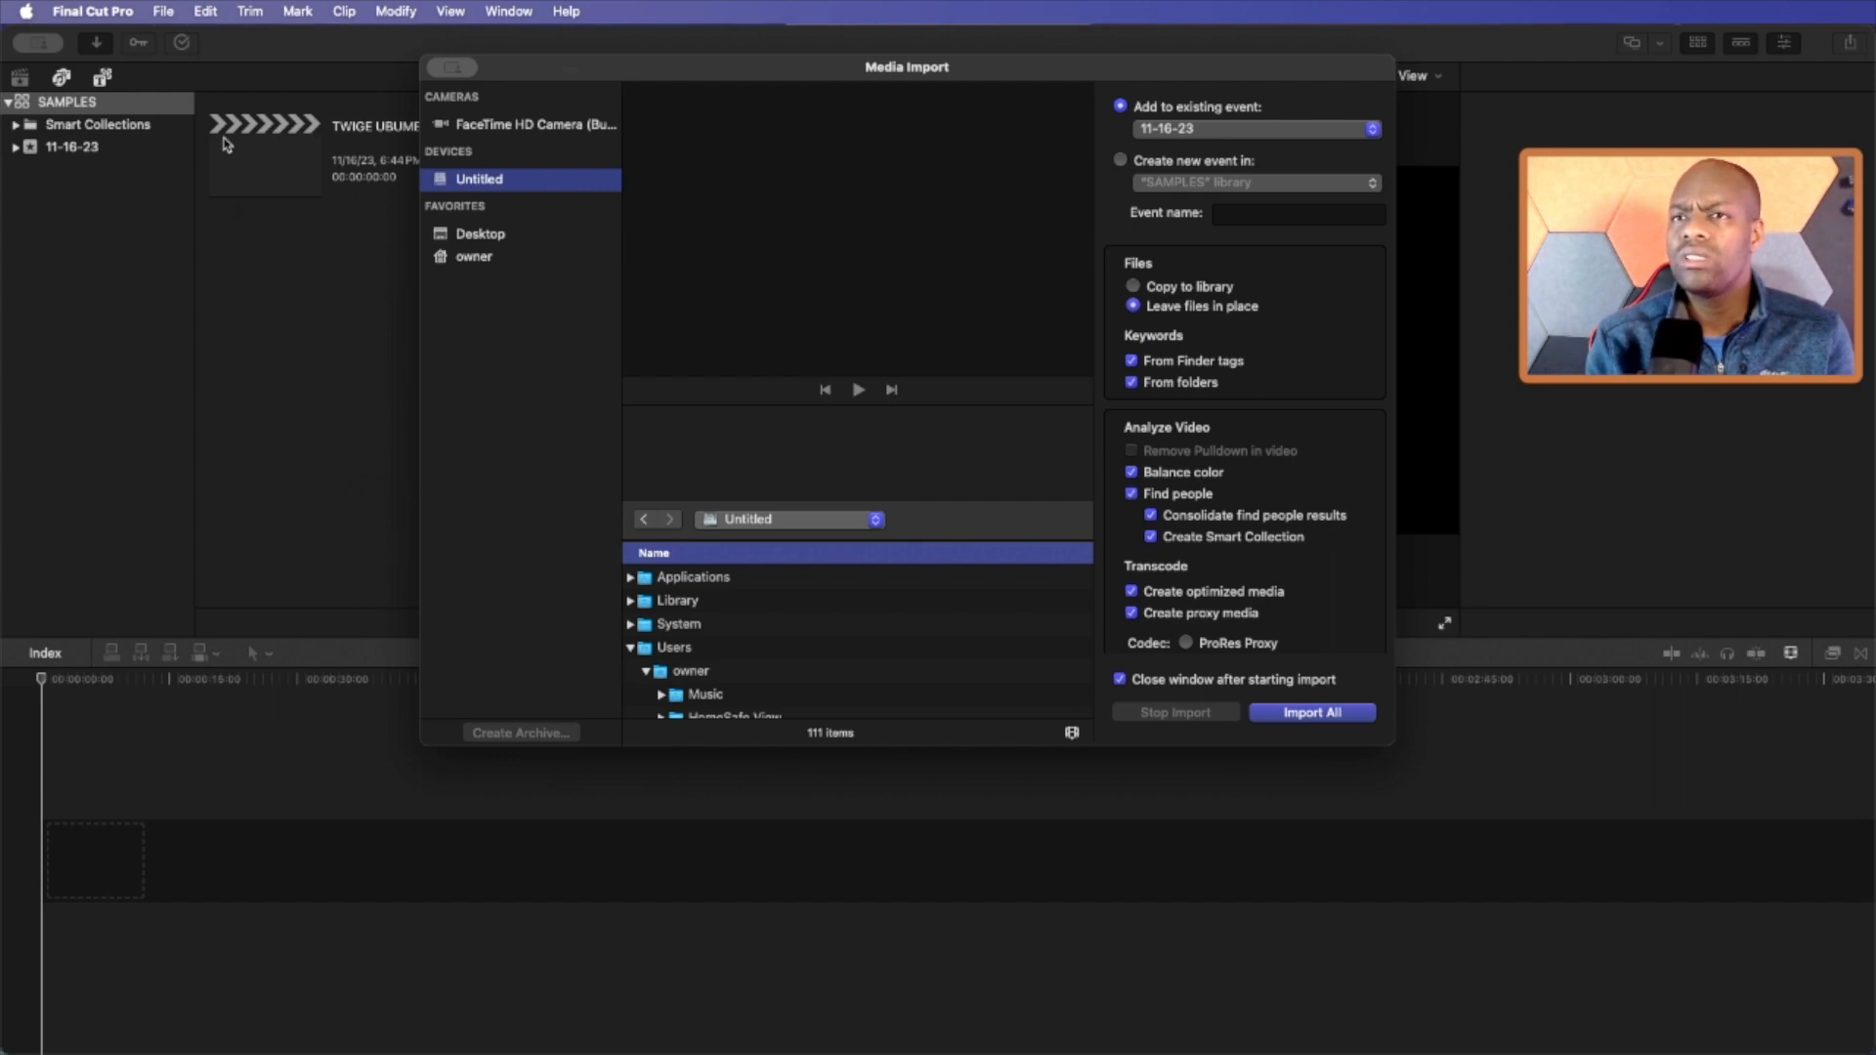
{"action": "left_click", "coordinate": [164, 12]}
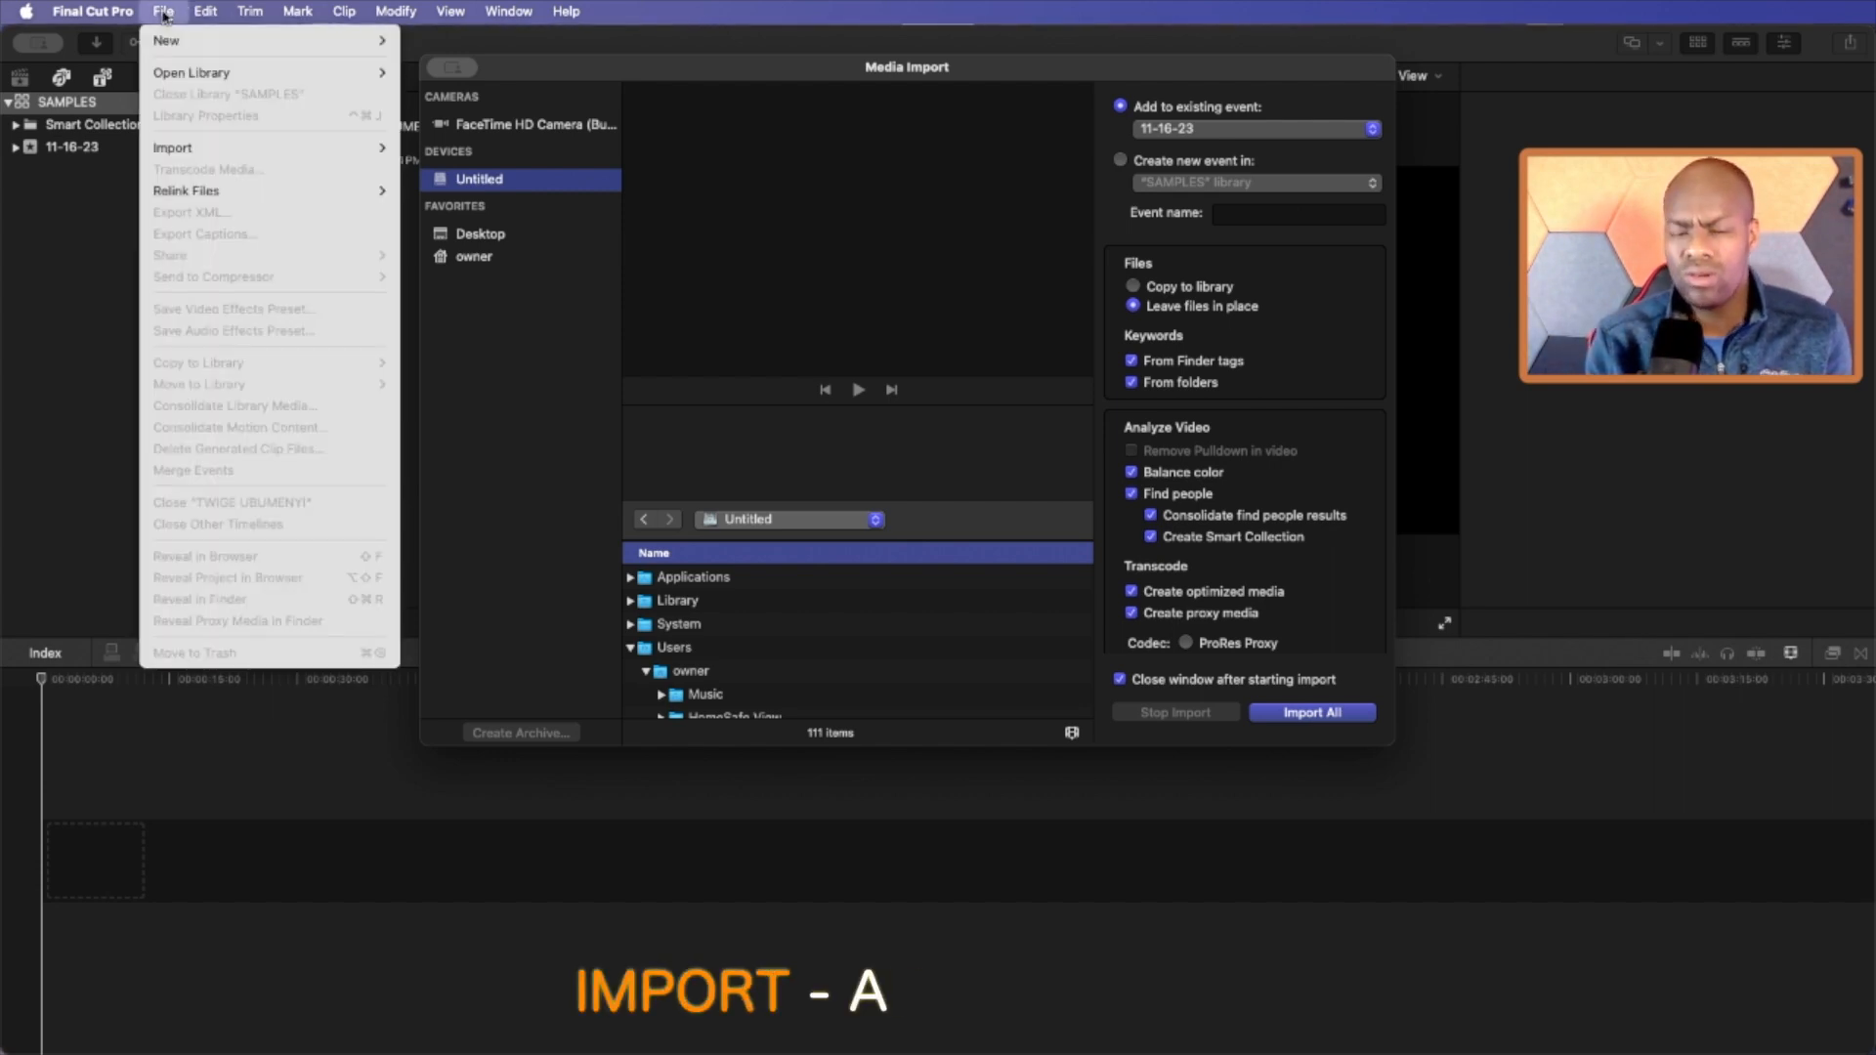
{"action": "mouse_move", "coordinate": [185, 151]}
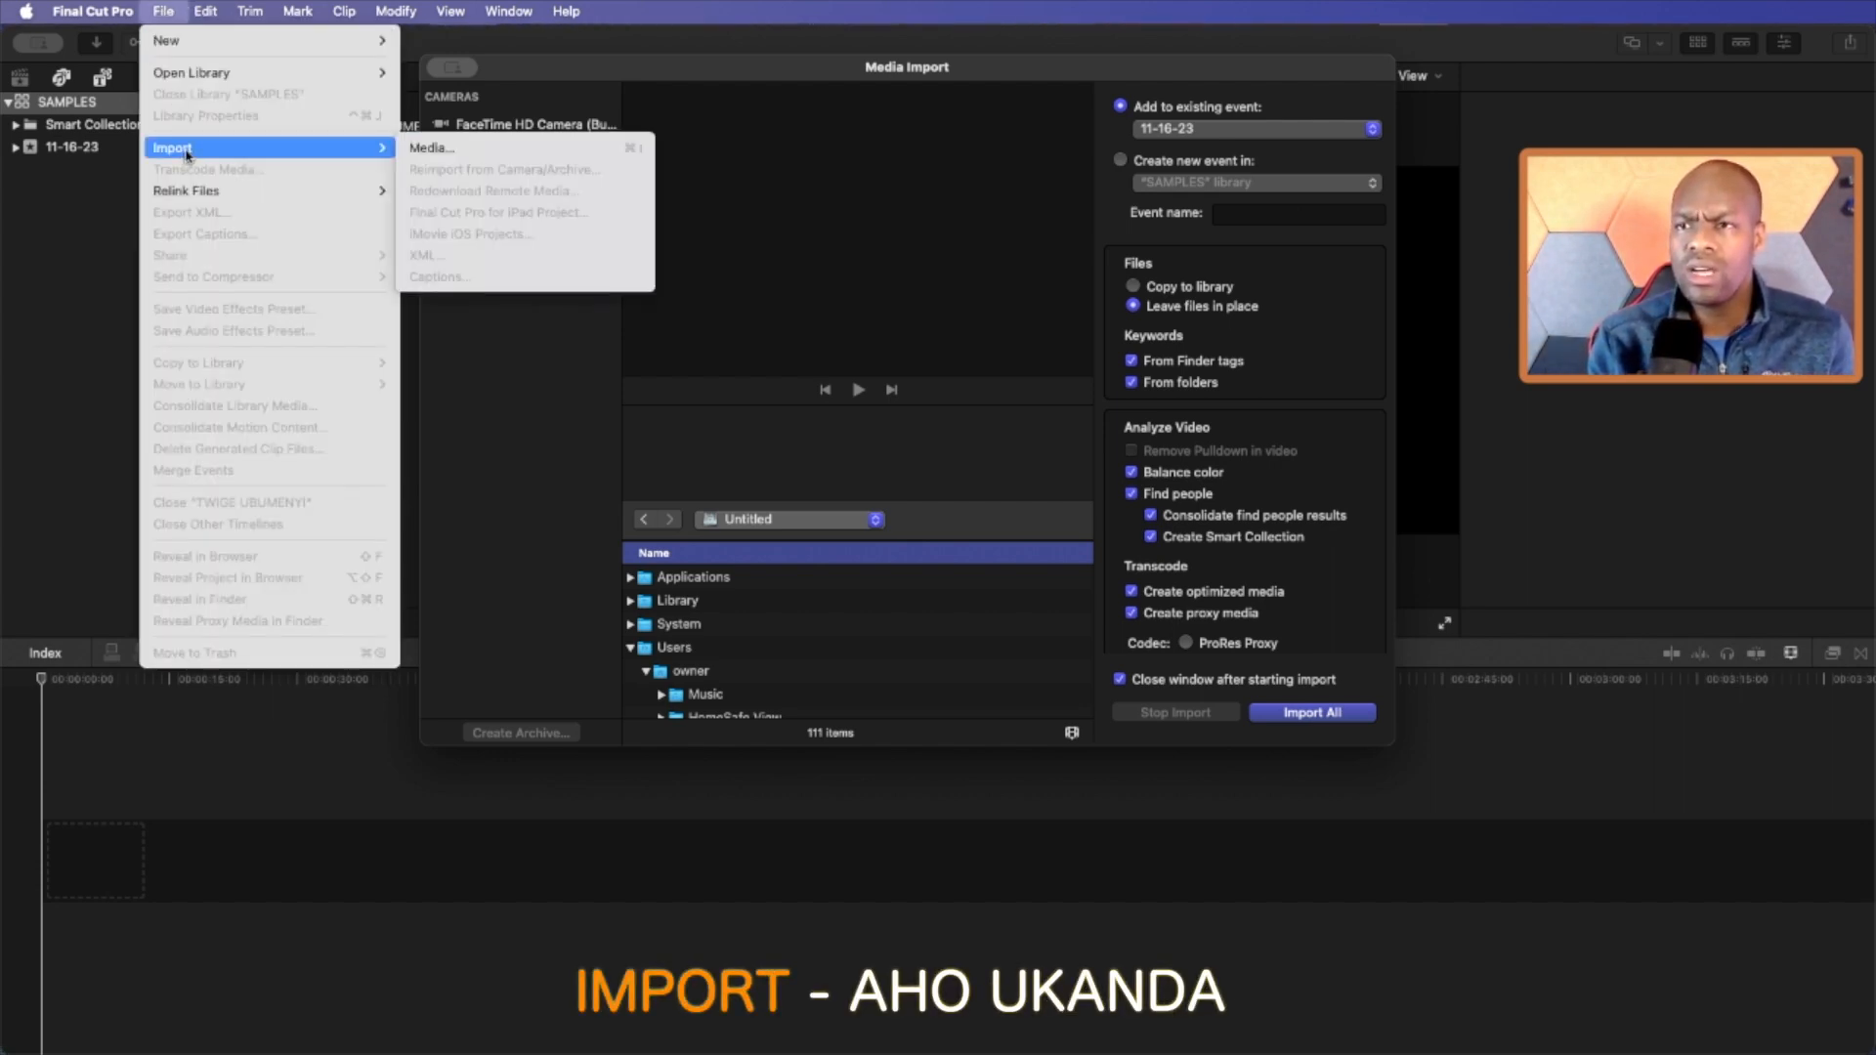
{"action": "left_click", "coordinate": [430, 148]}
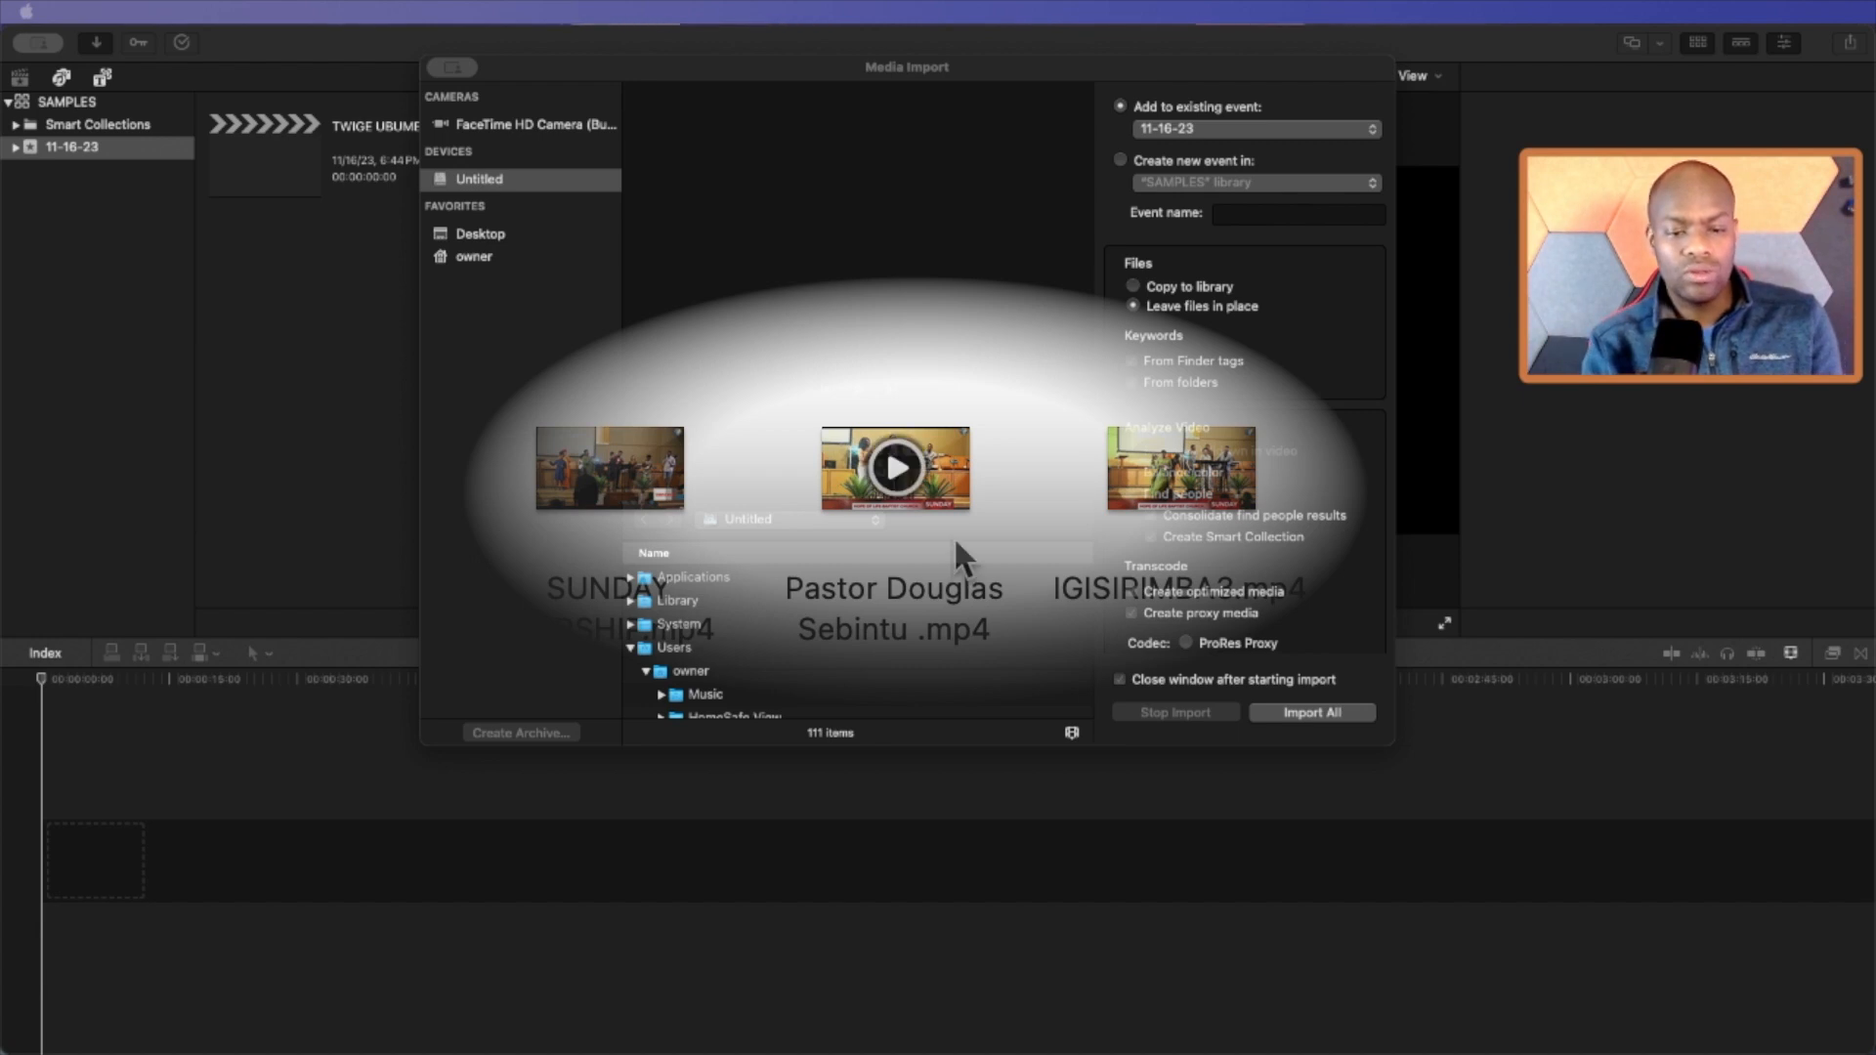
Bring the pastor's church service video from the Finder into the event that holds the TWIGE UBUMENYI project.
{"action": "left_click", "coordinate": [958, 452]}
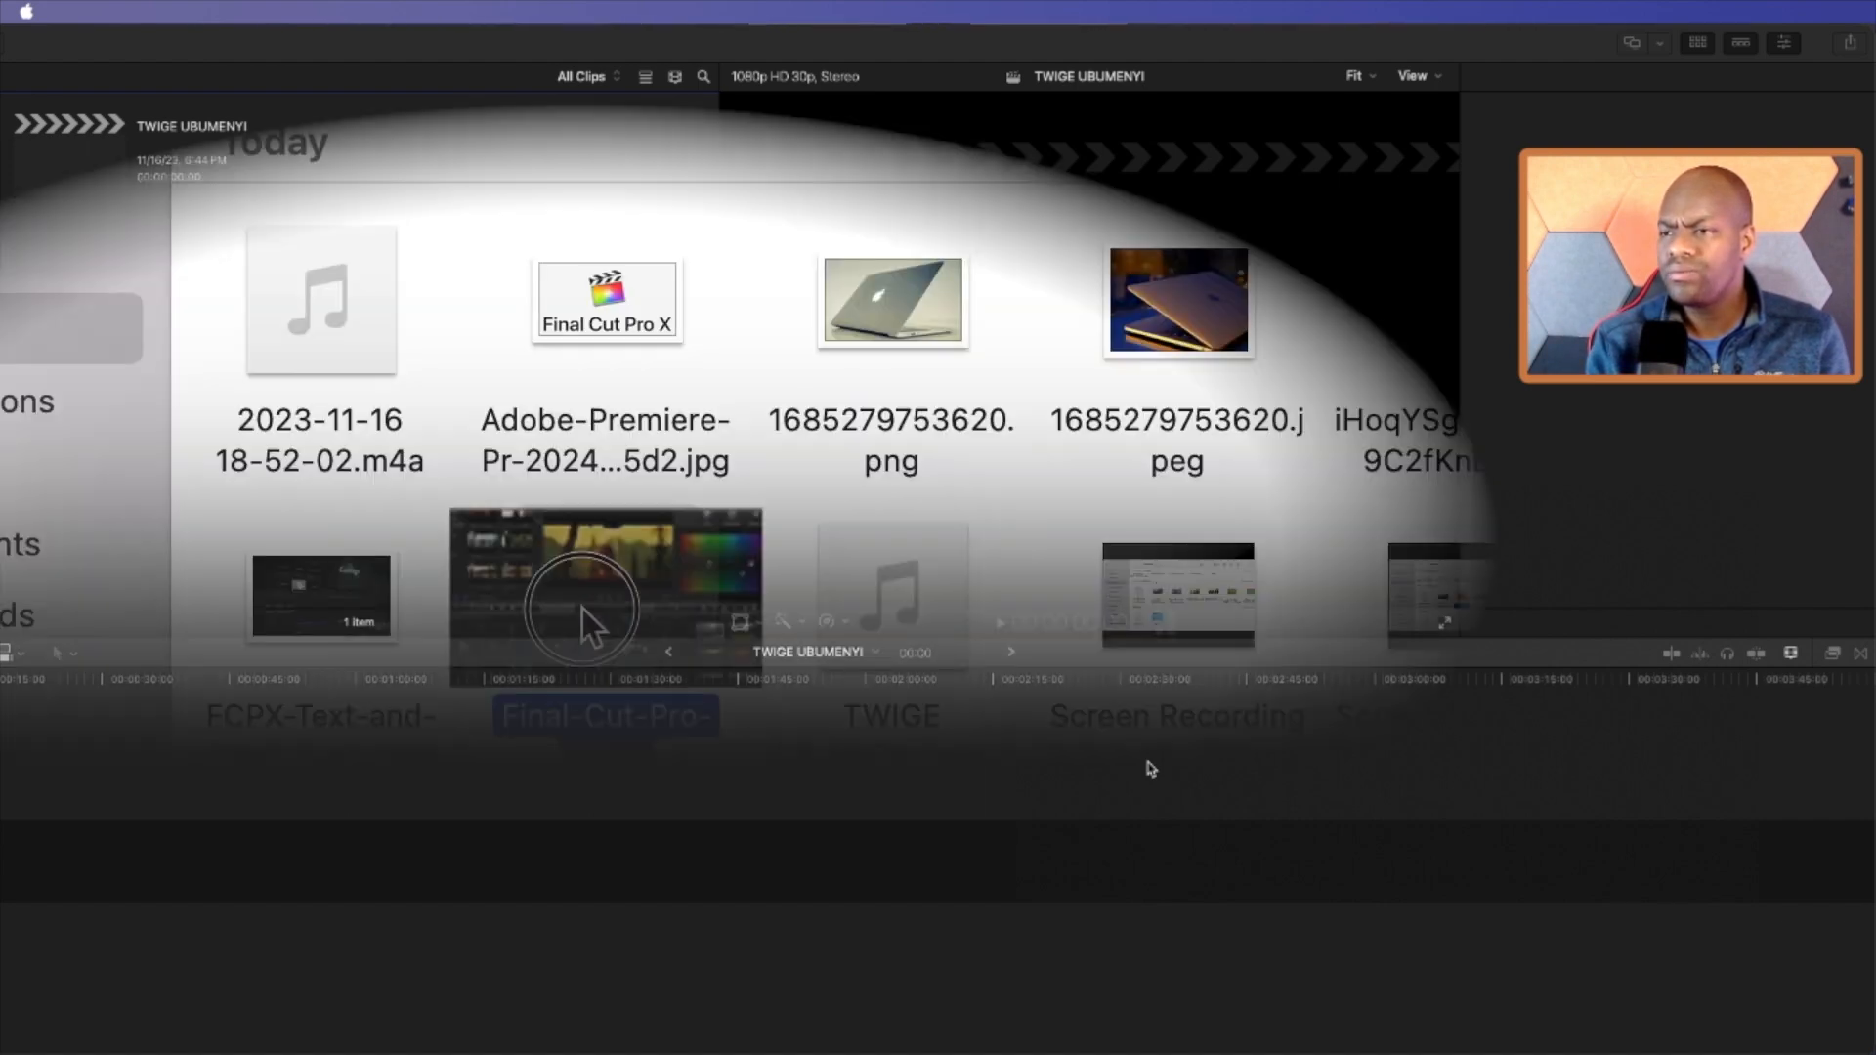
{"action": "left_click_drag", "start_coordinate": [582, 608], "coordinate": [267, 541]}
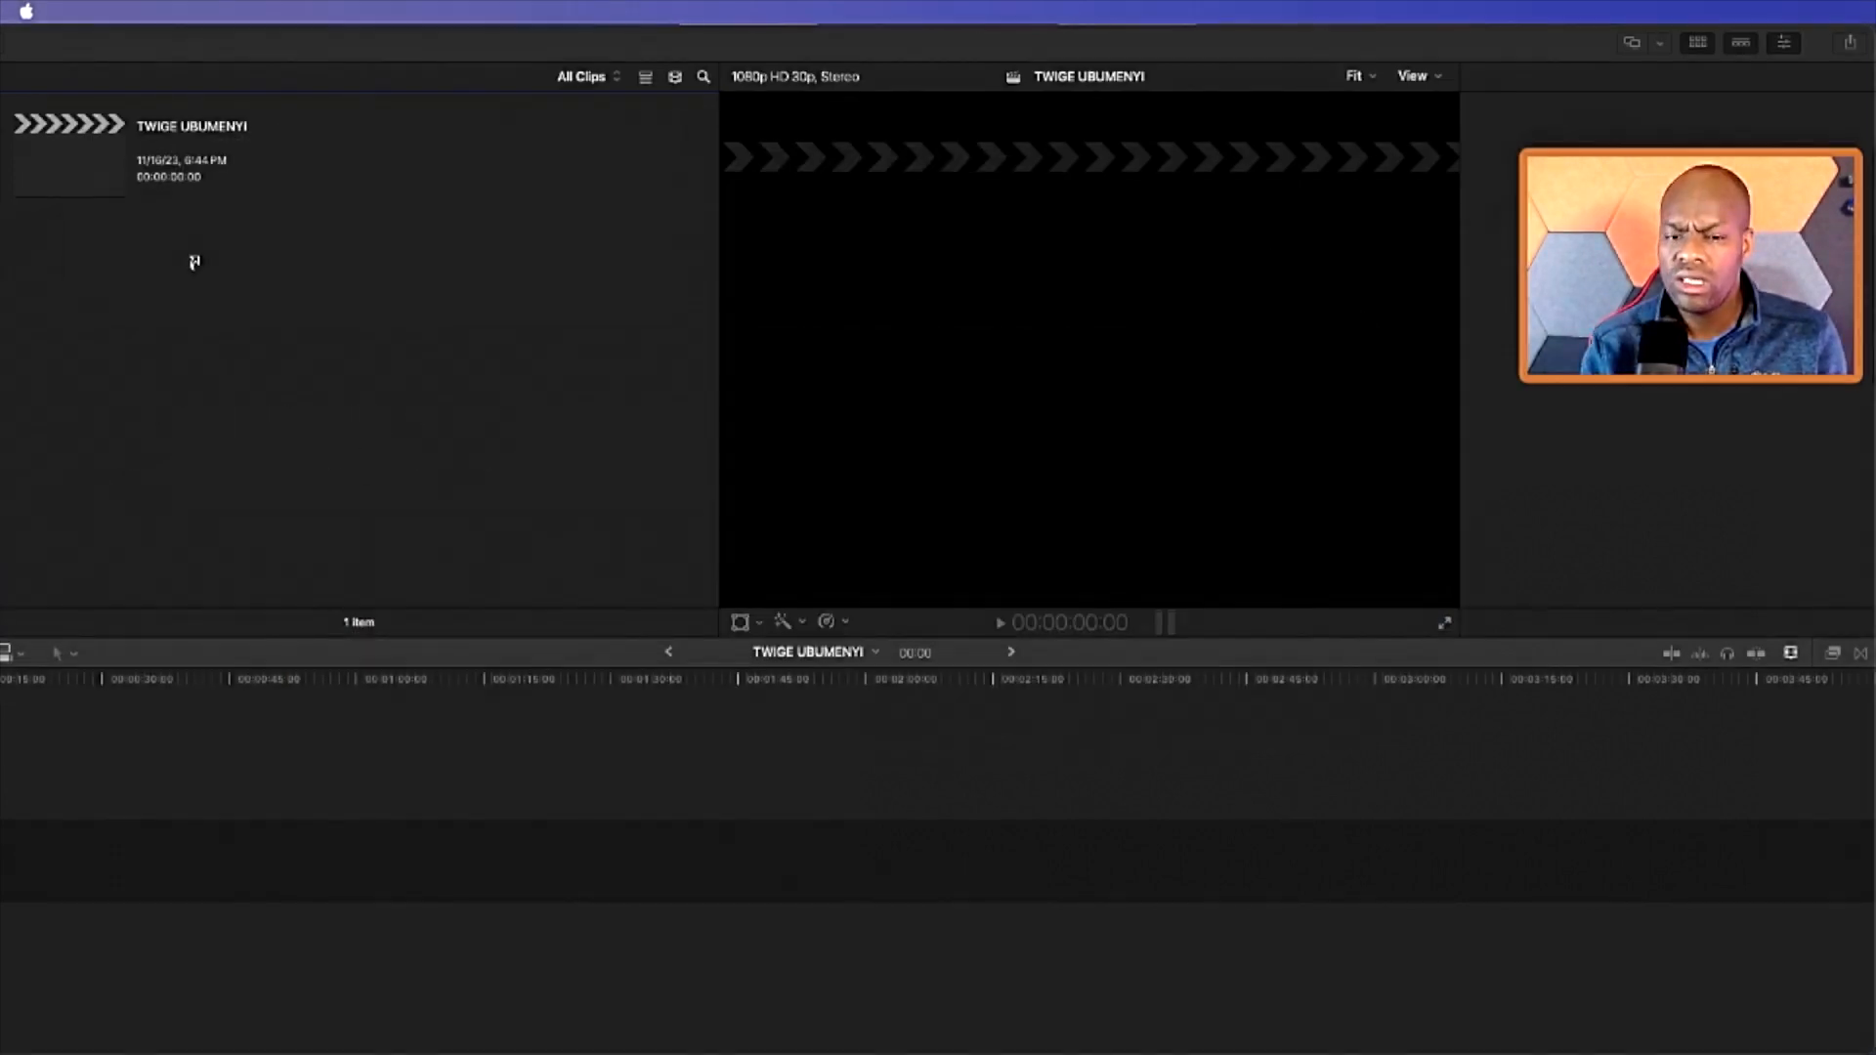
{"action": "left_click", "coordinate": [196, 263]}
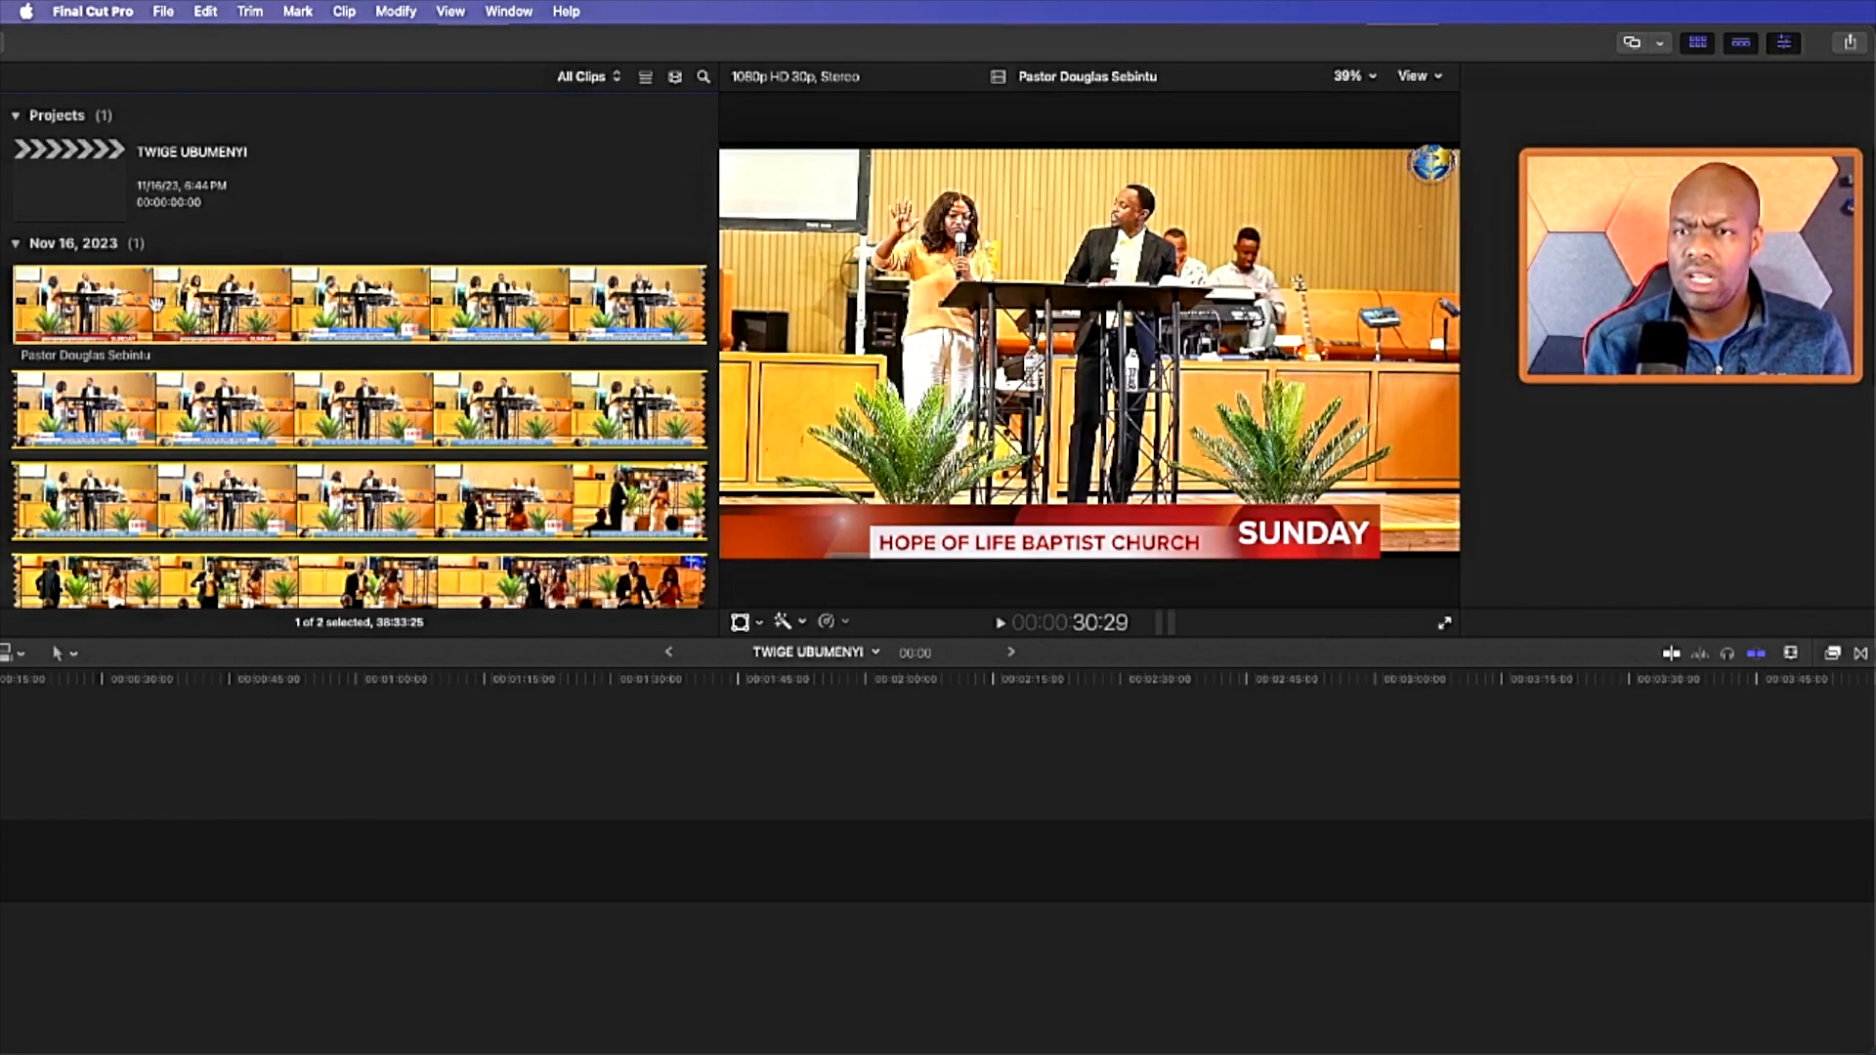
Shrink the browser's clip thumbnails and set the filmstrip duration to 30m per thumbnail.
{"action": "key", "text": "super+4"}
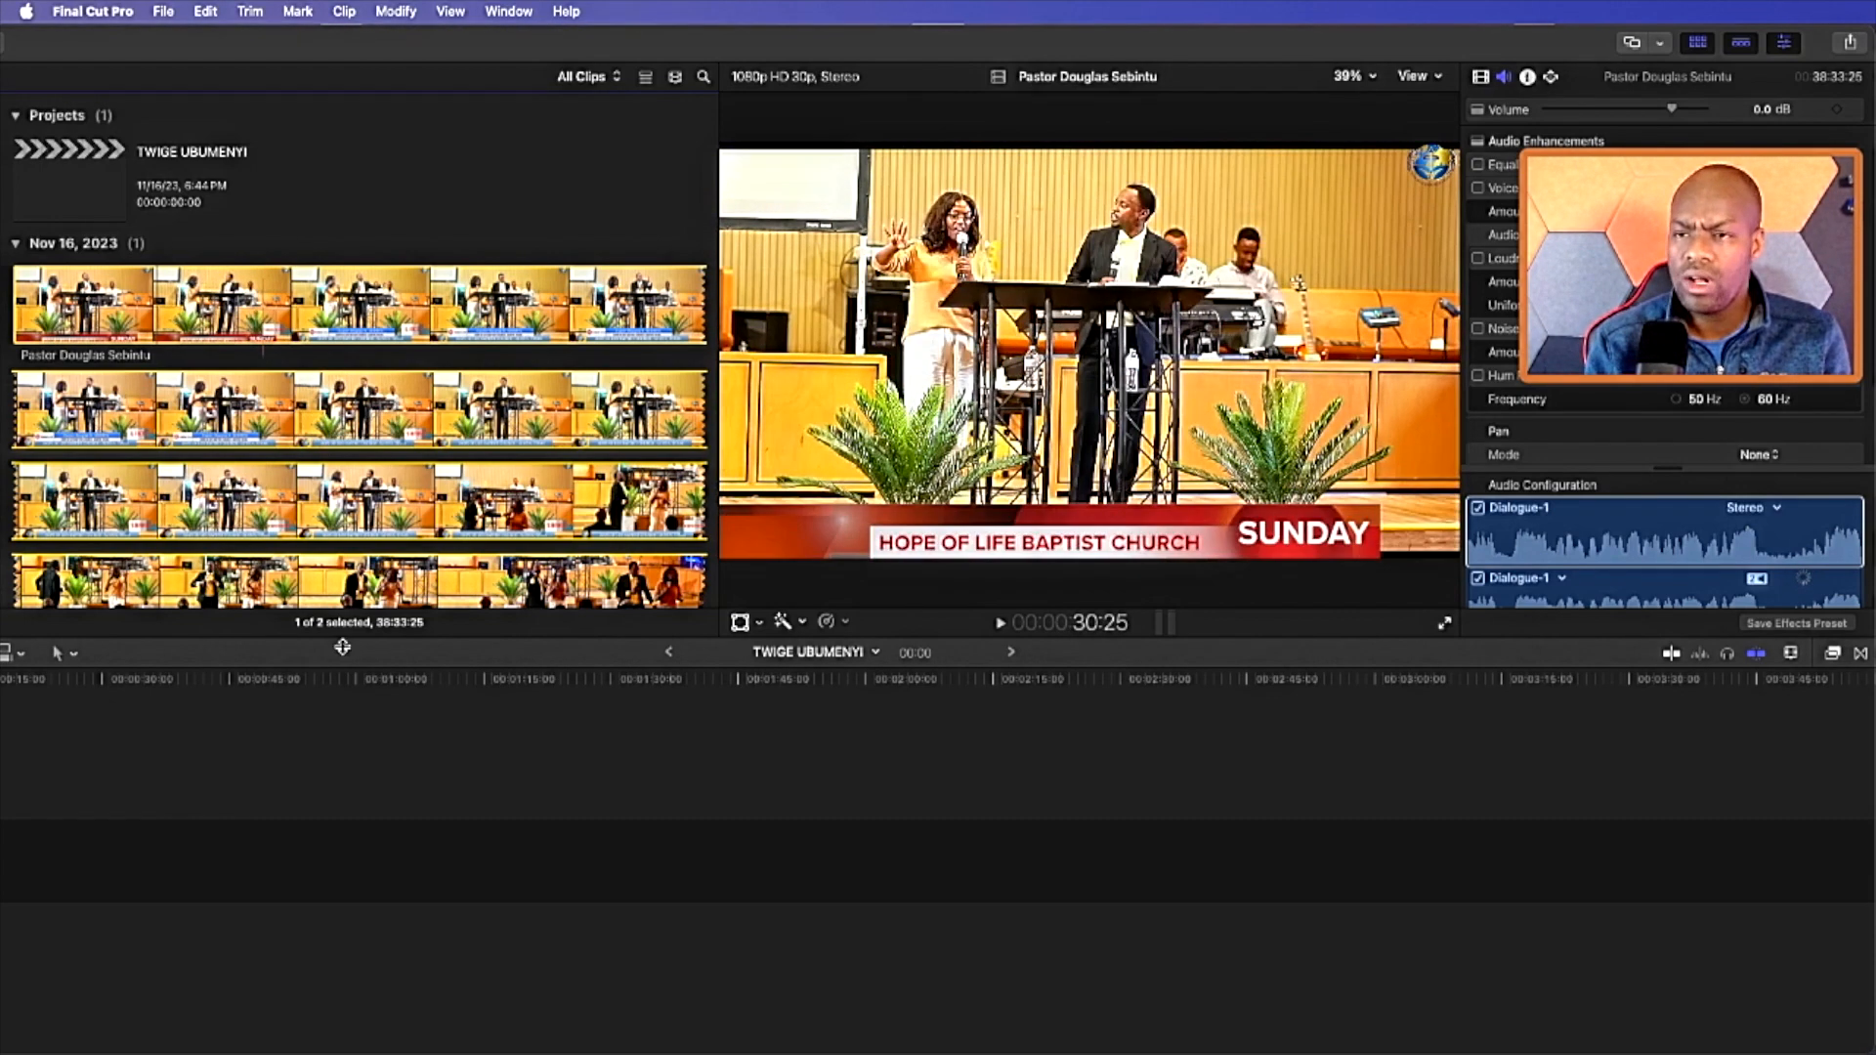
{"action": "left_click", "coordinate": [251, 845]}
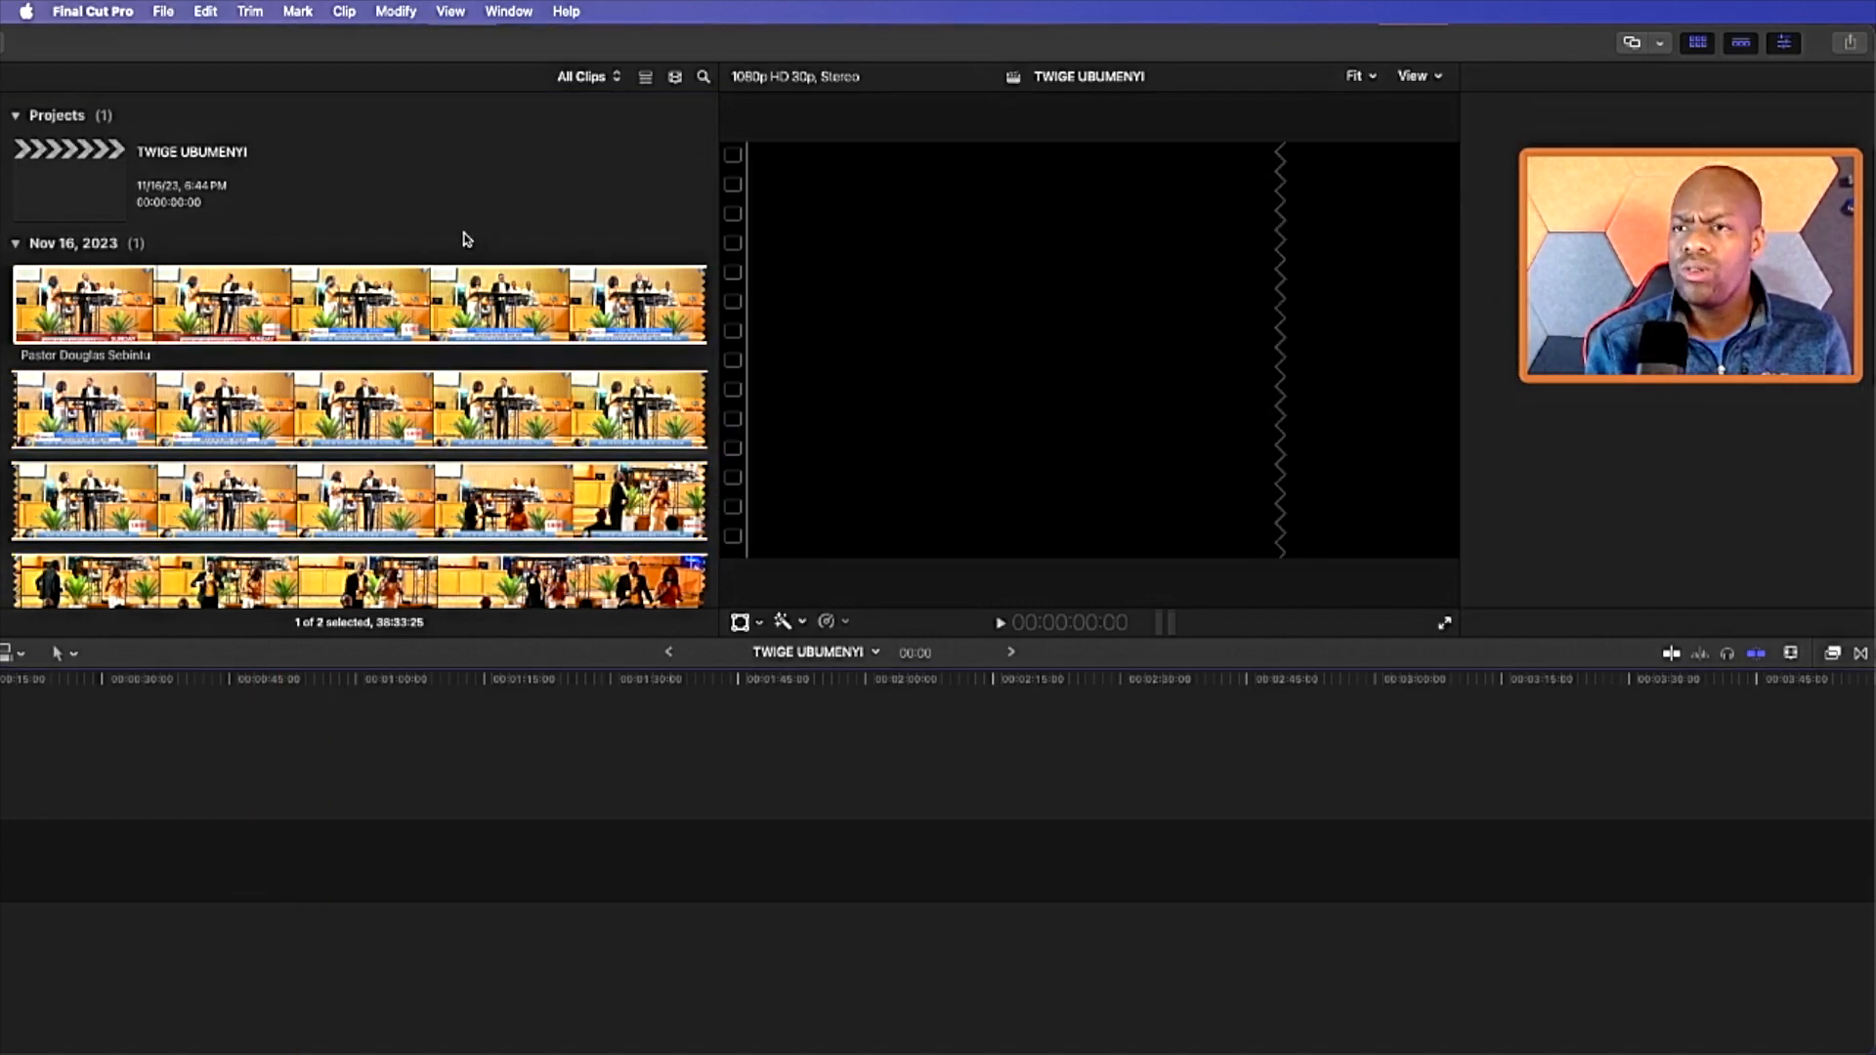
{"action": "left_click", "coordinate": [350, 337]}
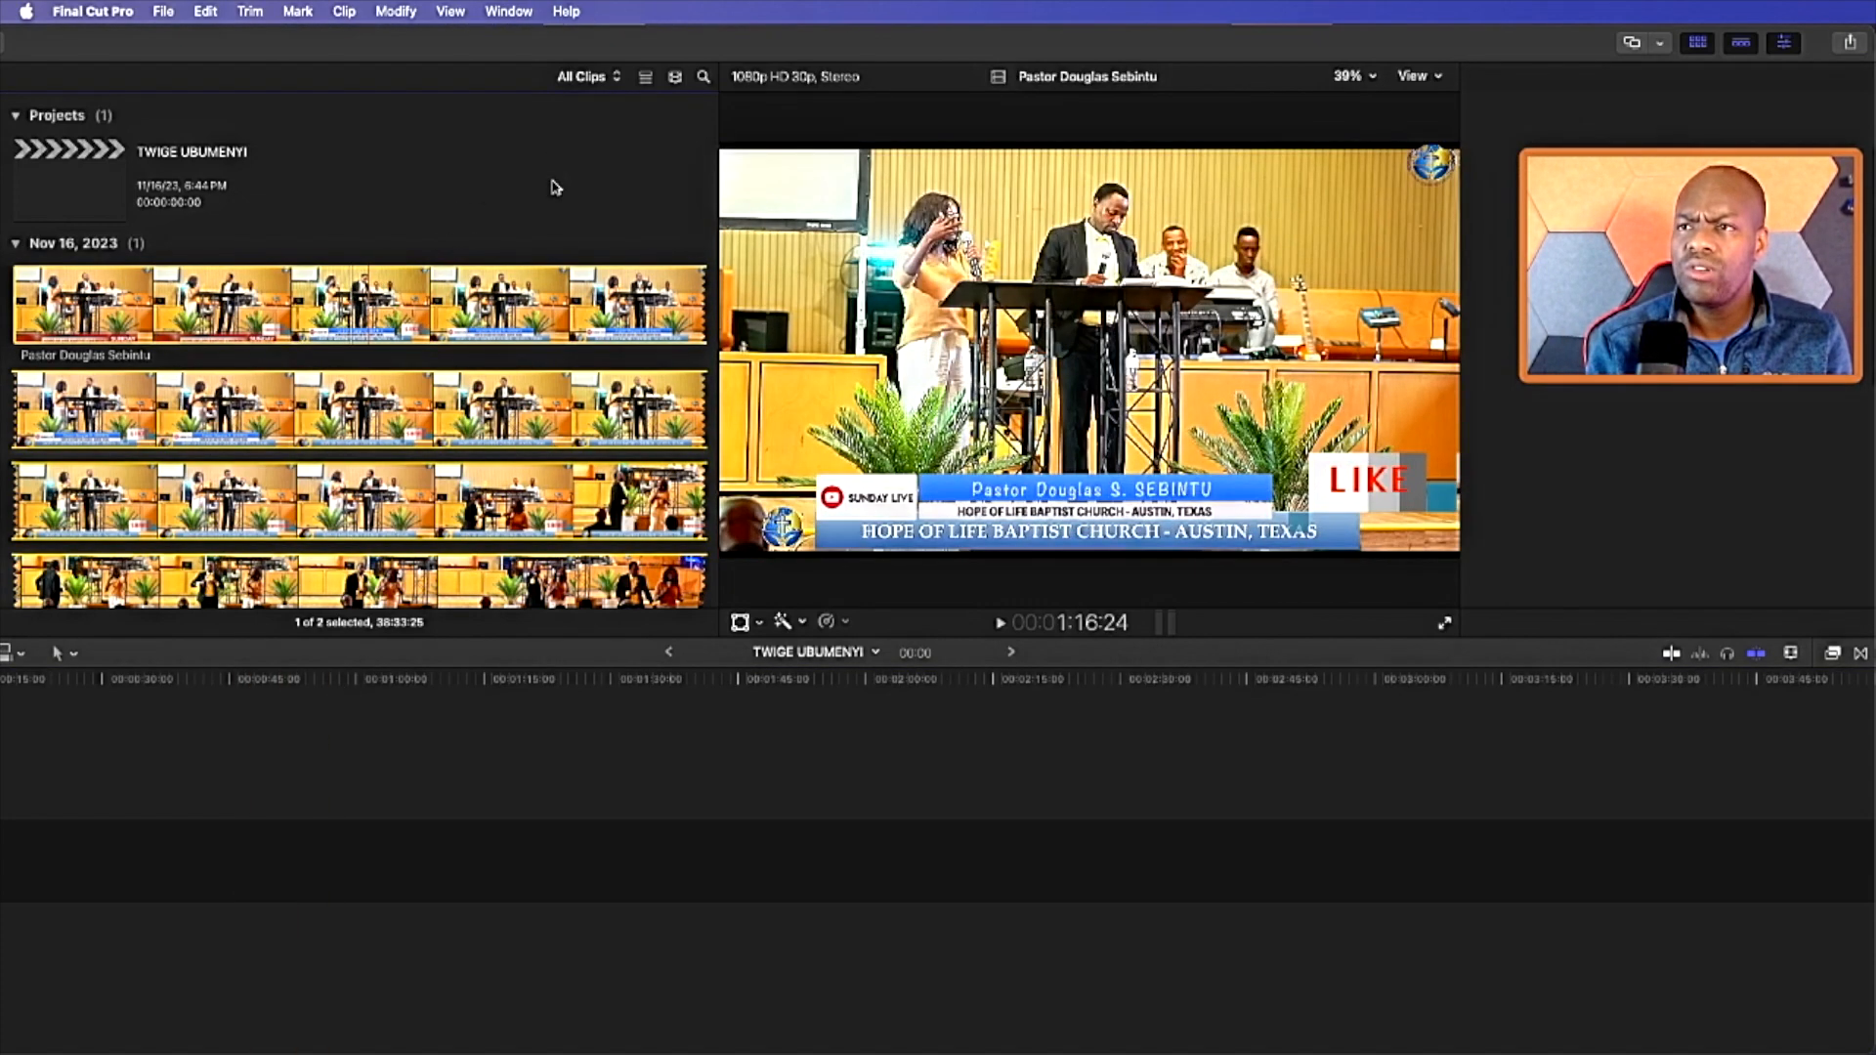
{"action": "left_click", "coordinate": [676, 78]}
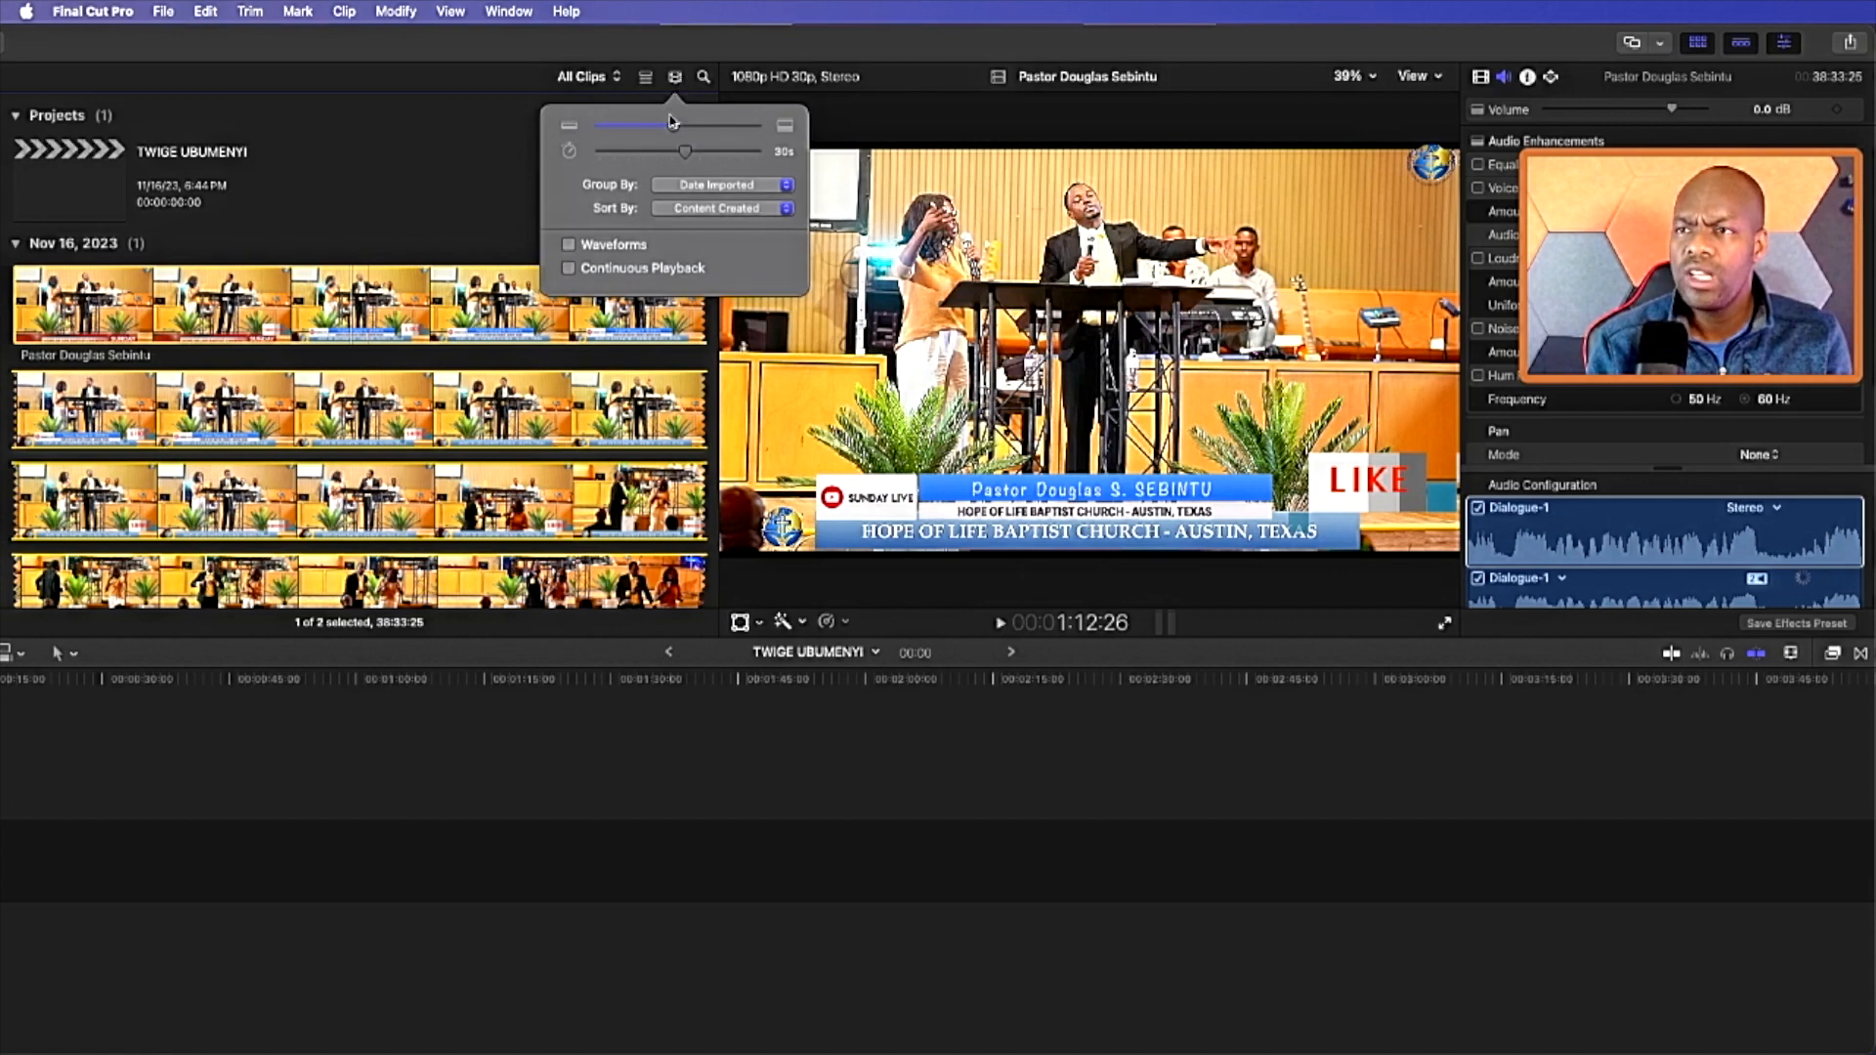
{"action": "left_click_drag", "start_coordinate": [674, 132], "coordinate": [614, 153]}
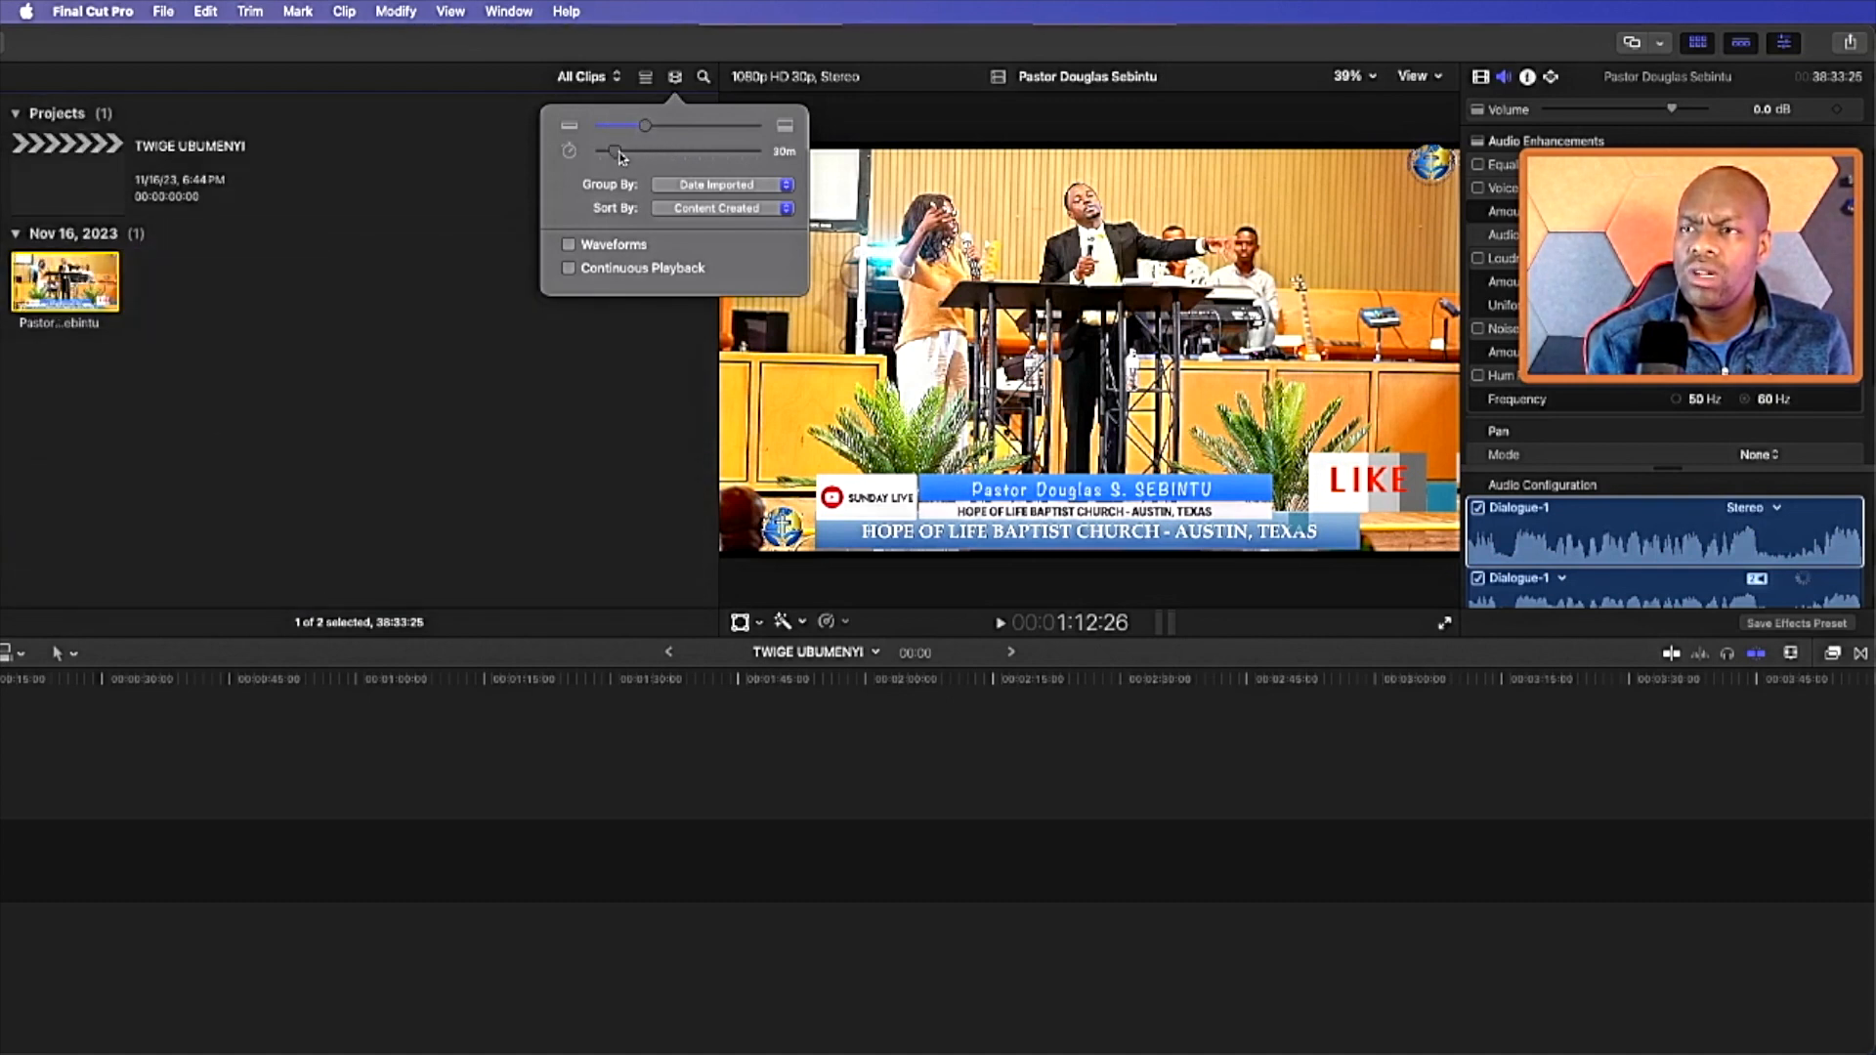
Mark a range of about 8 minutes 30 seconds in the church video and append it to the project timeline.
{"action": "left_click", "coordinate": [67, 282]}
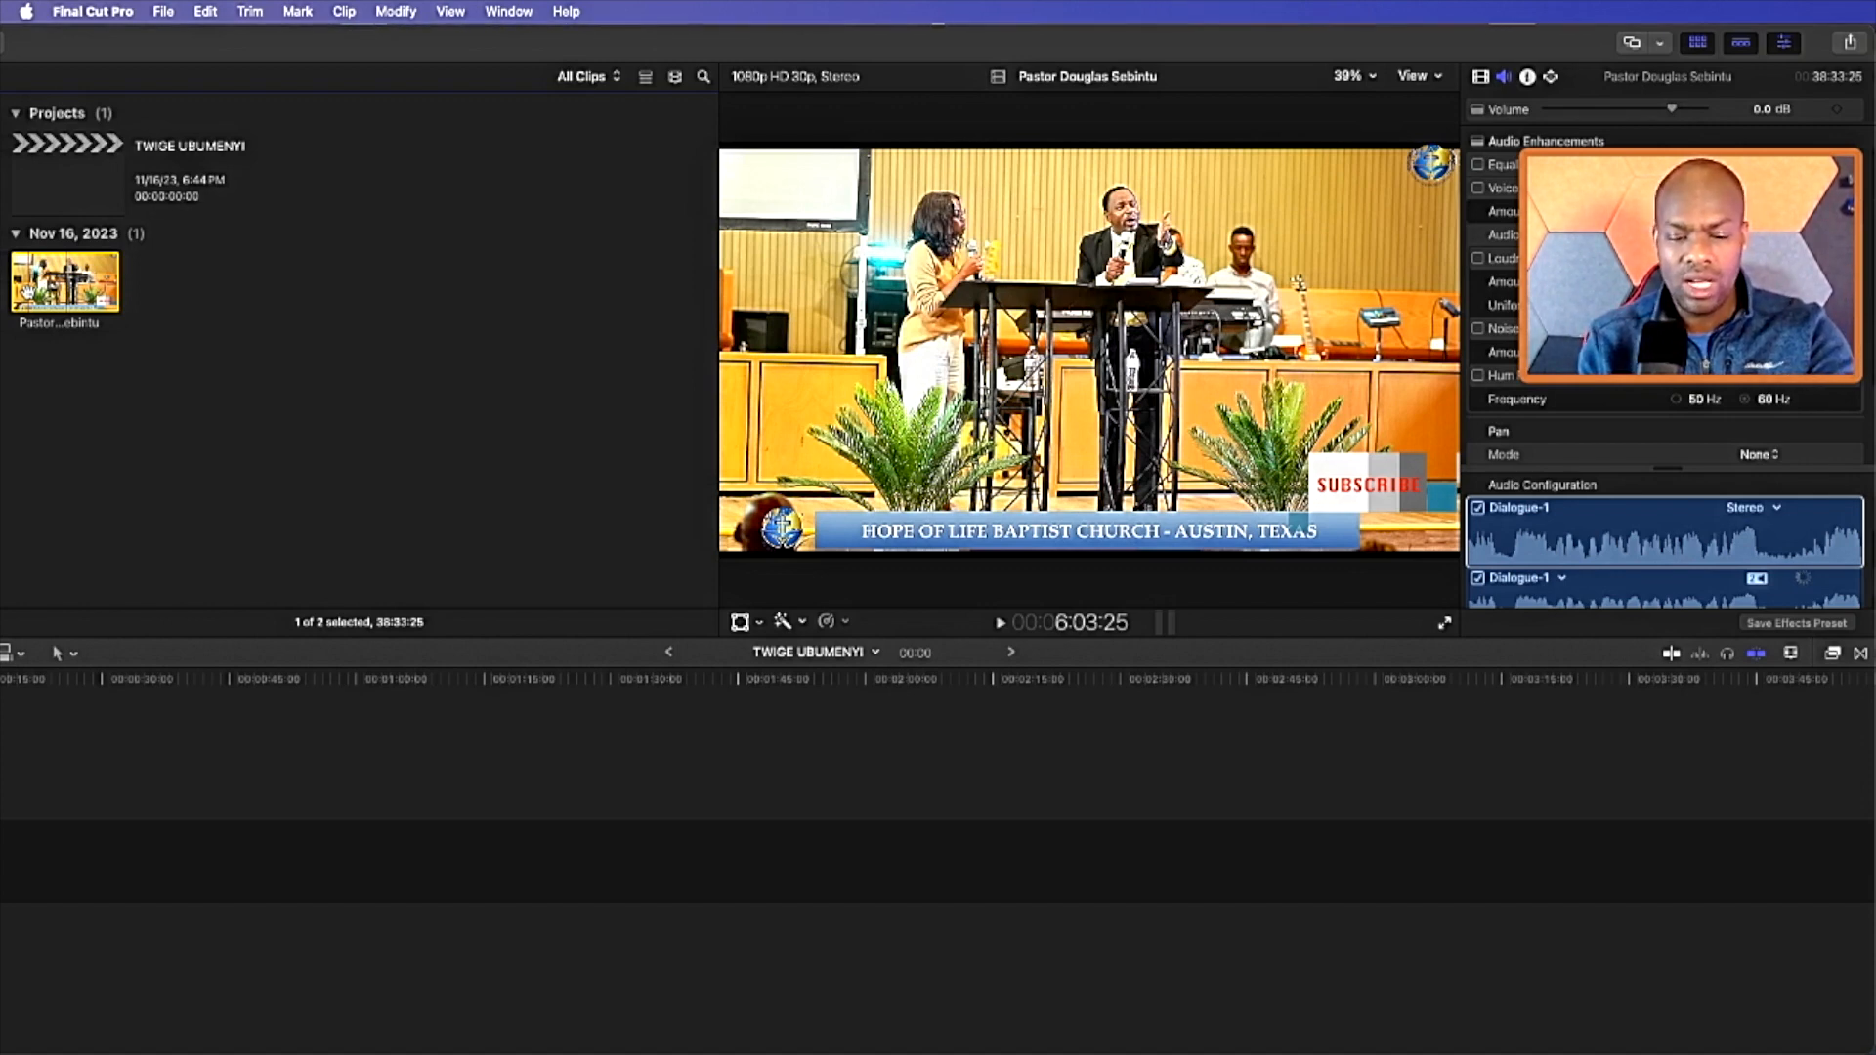
{"action": "key", "text": "i"}
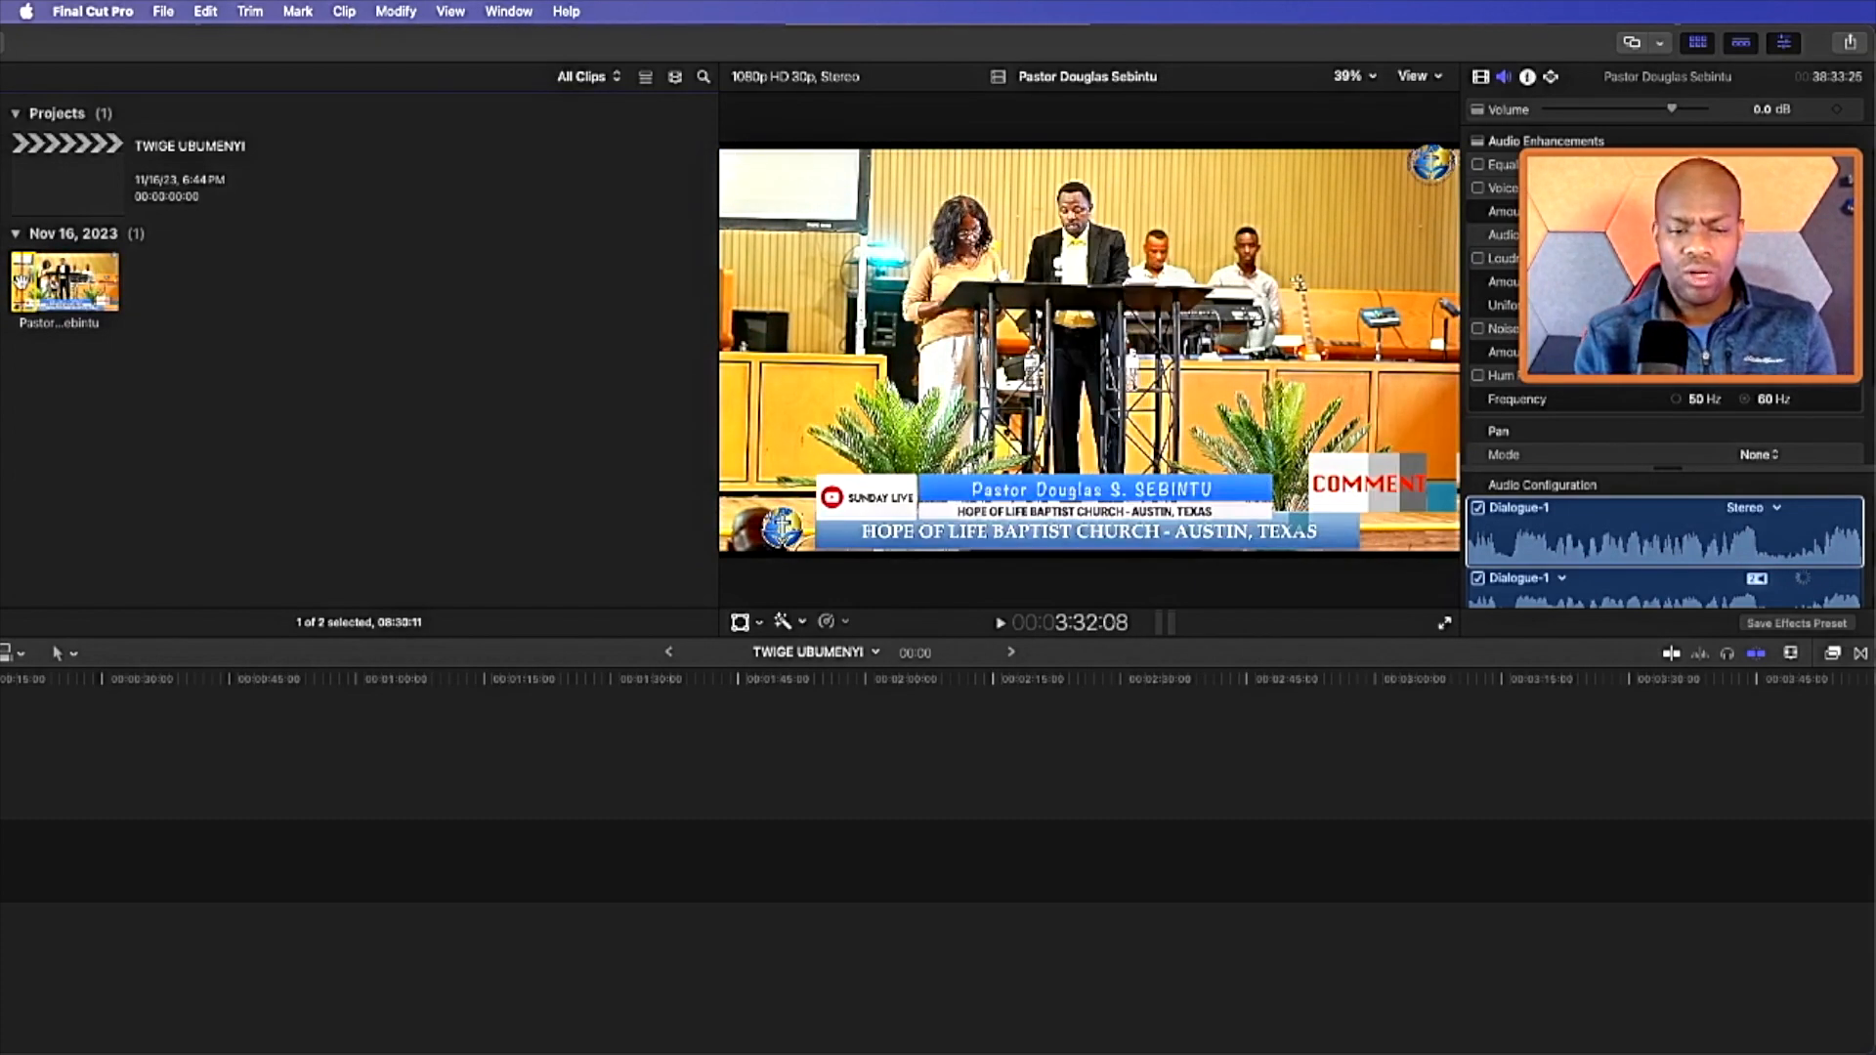
{"action": "left_click", "coordinate": [105, 878]}
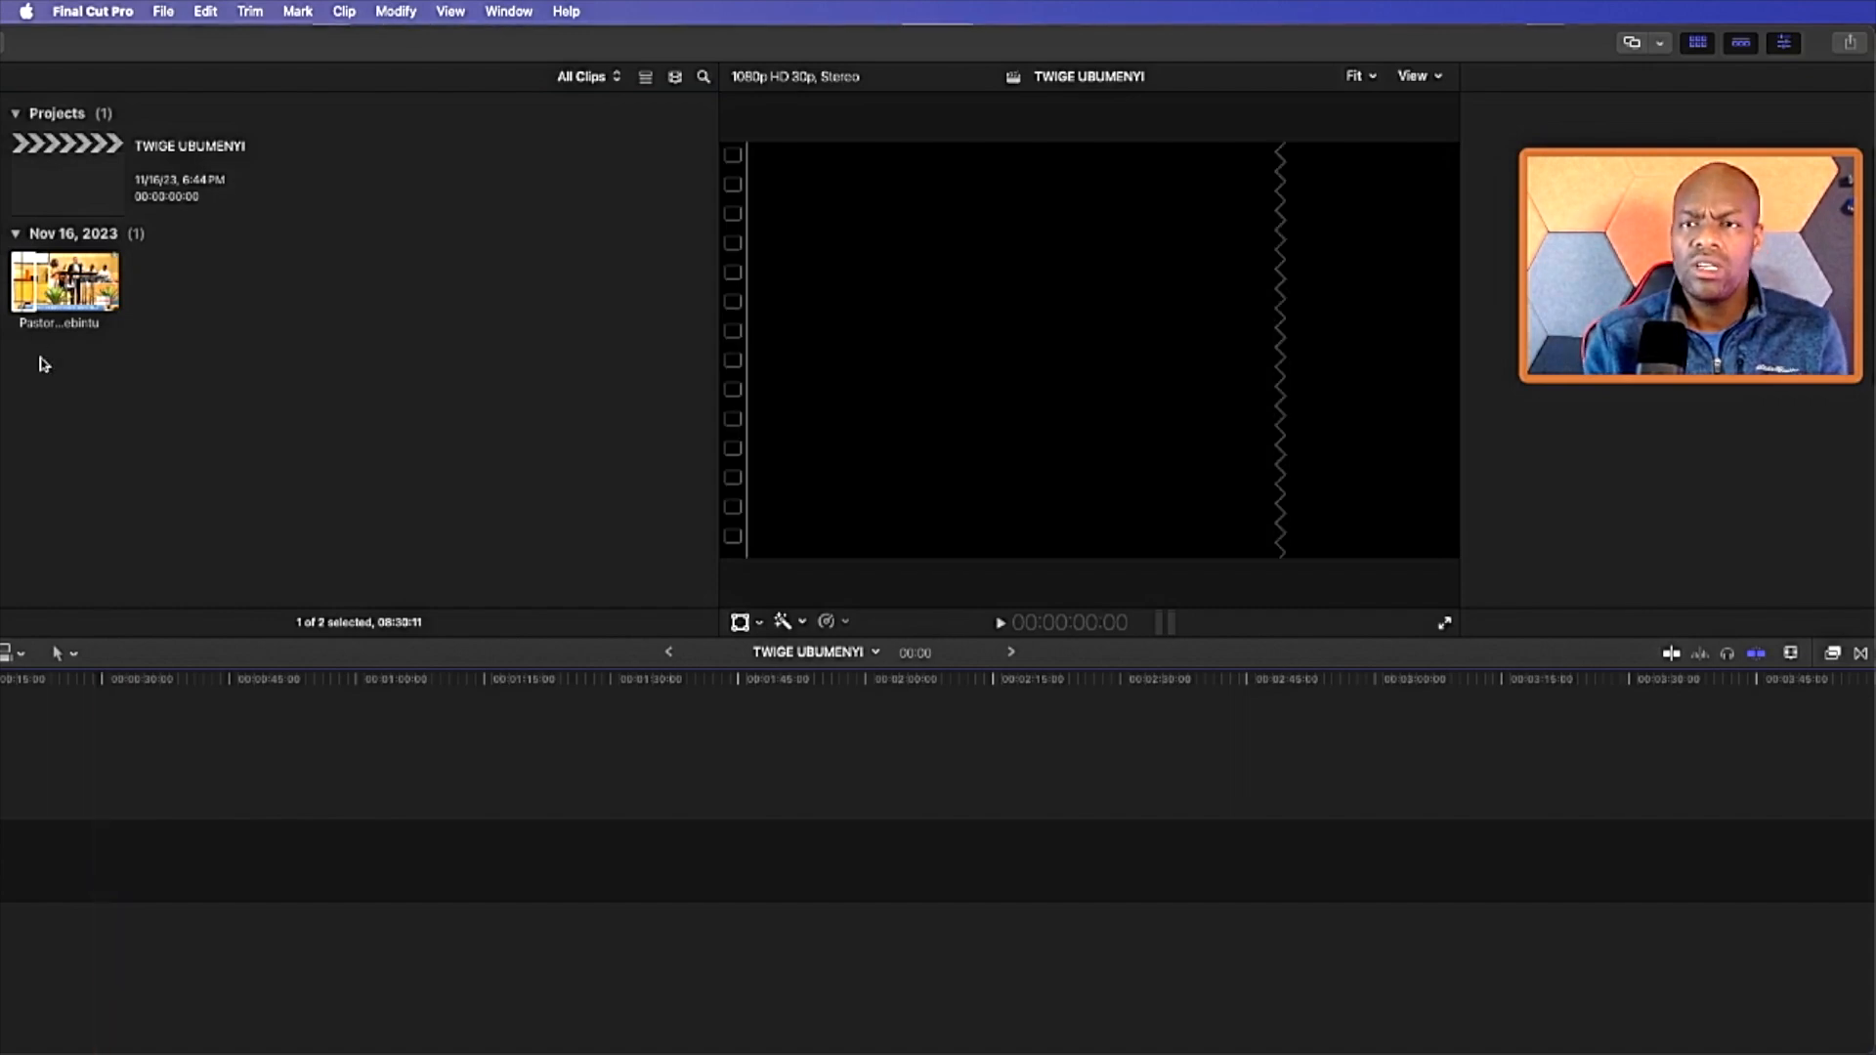
{"action": "left_click", "coordinate": [33, 285]}
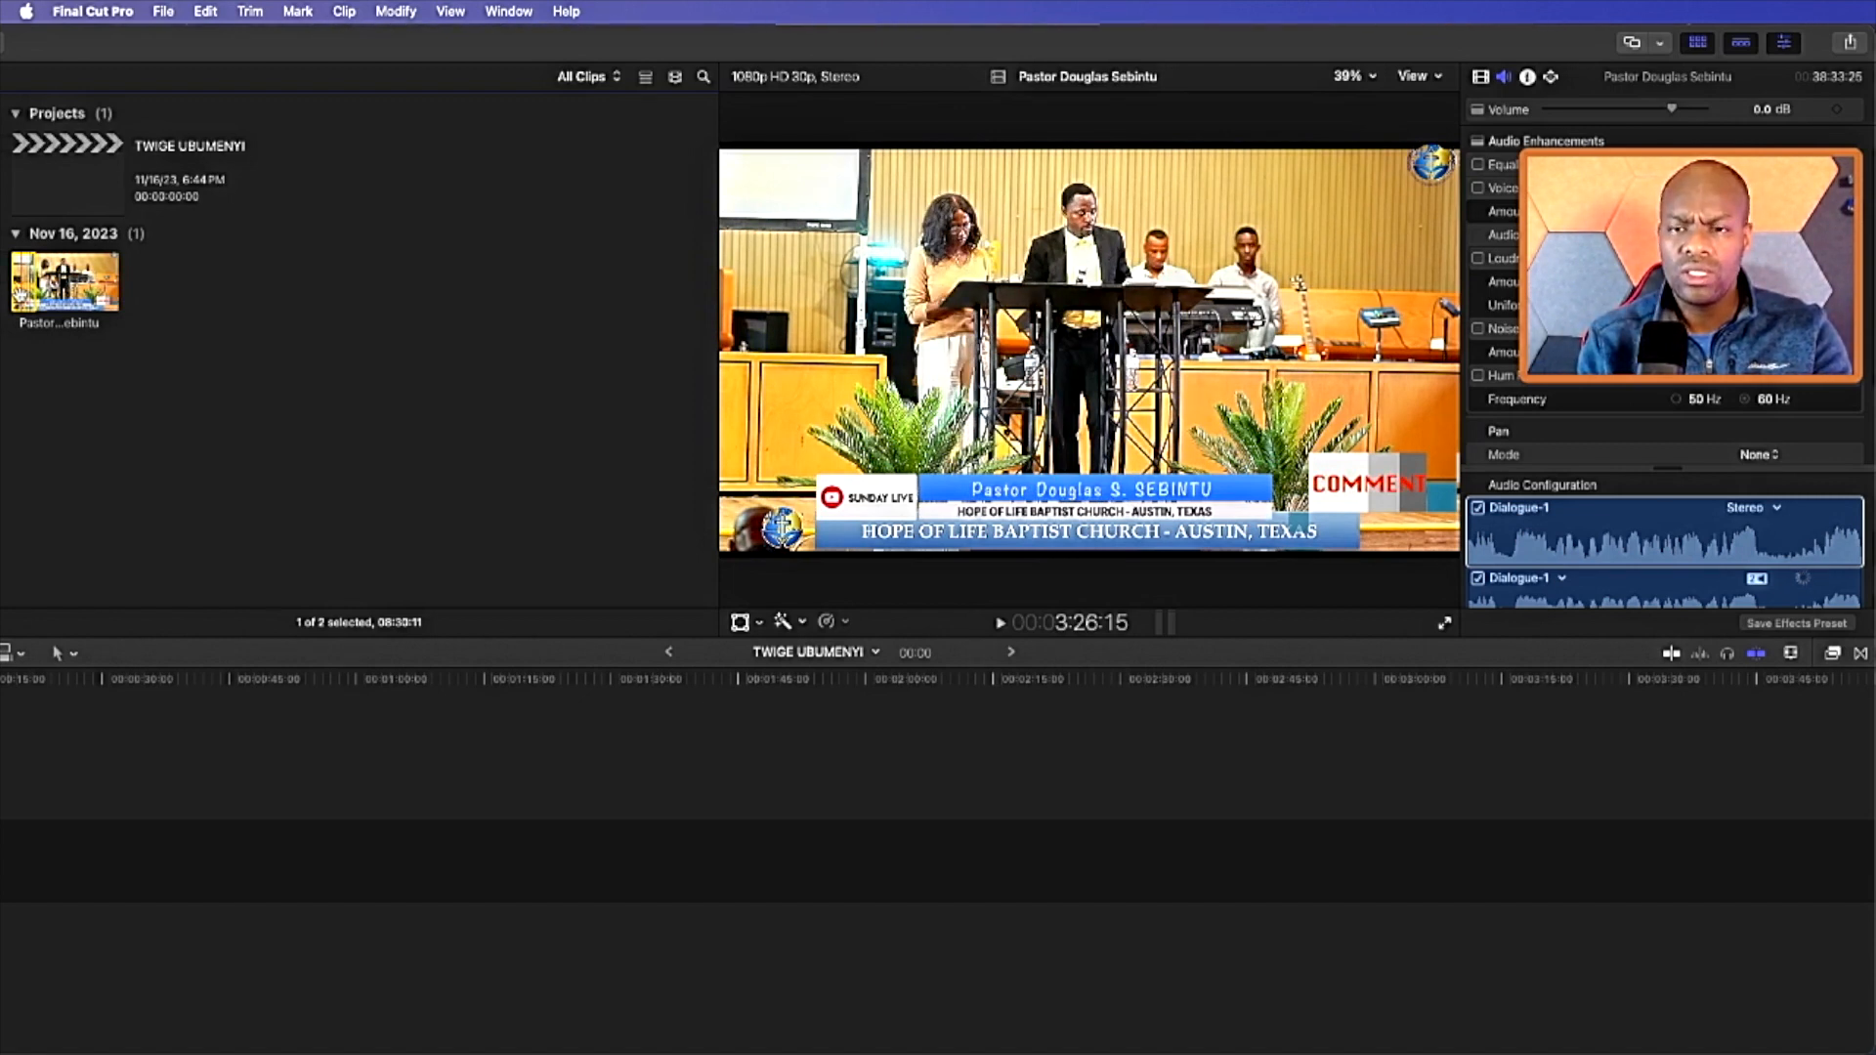
{"action": "key", "text": "e"}
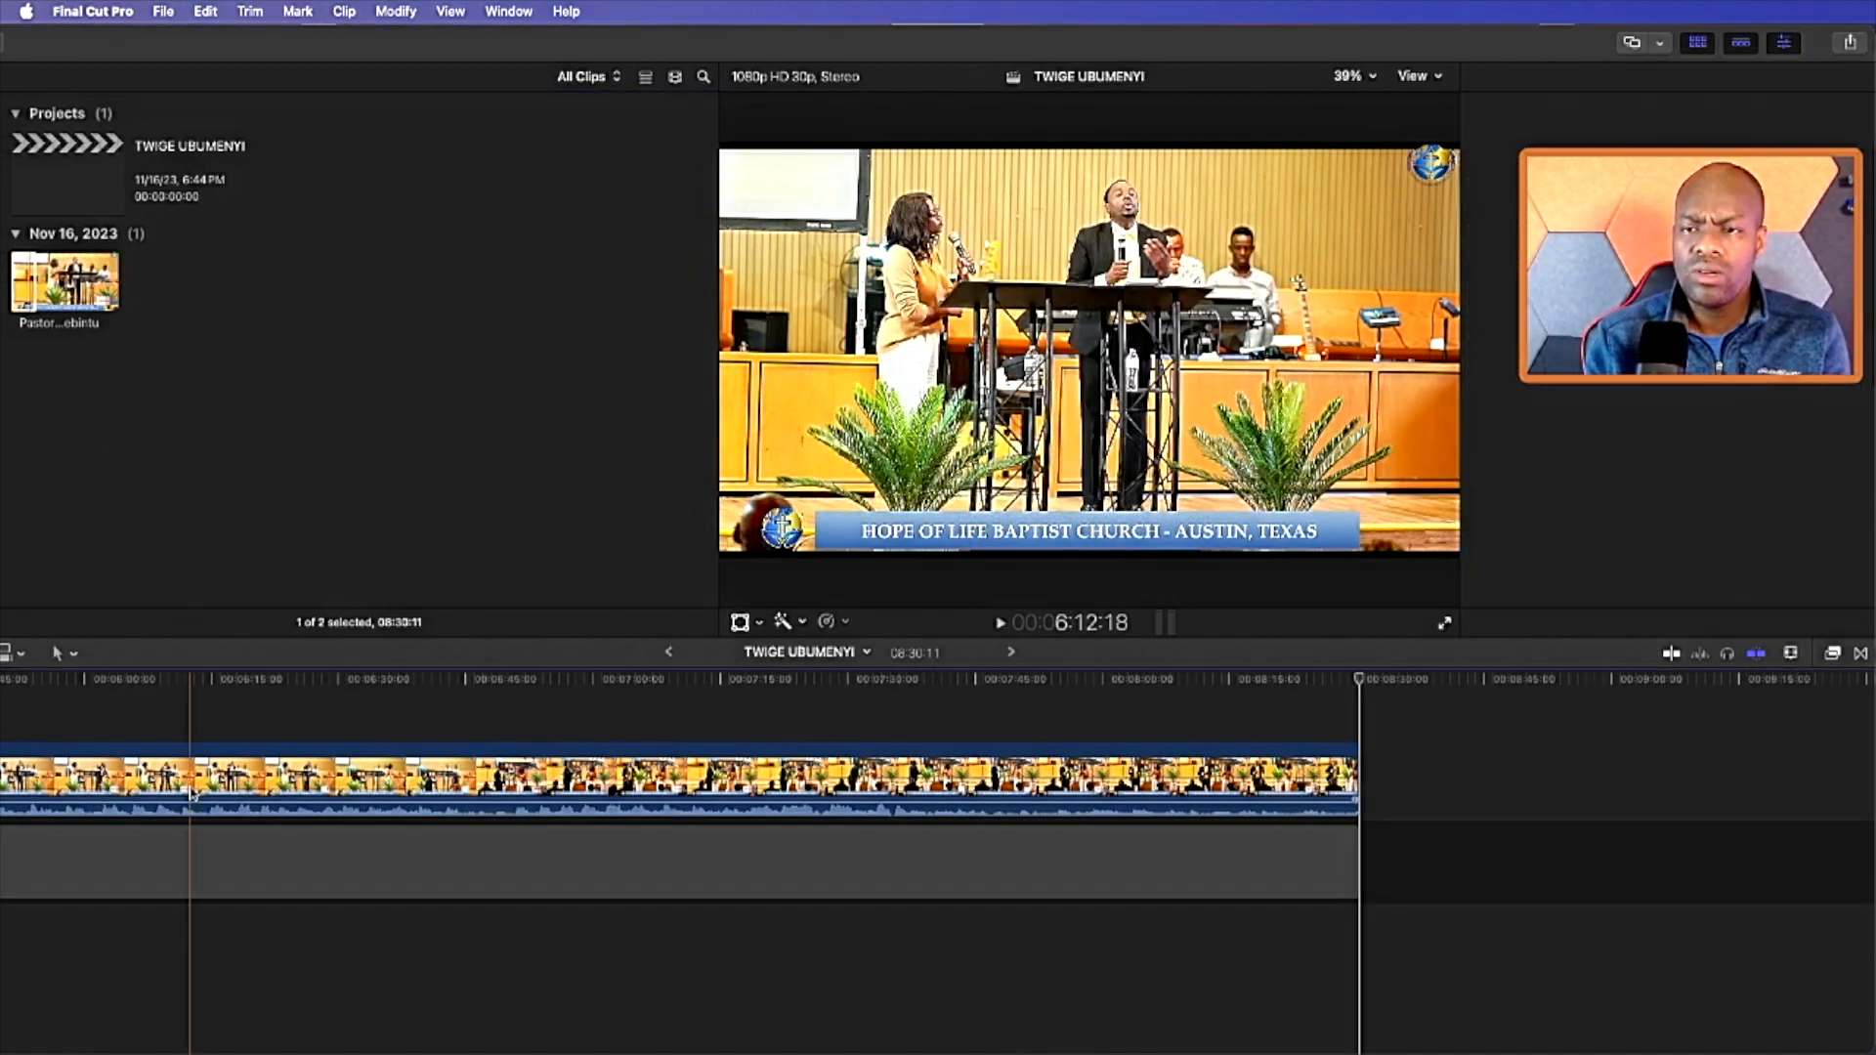
Show the inspector for the church service clip in the timeline and zoom the timeline out so that more of the clip fits.
{"action": "left_click", "coordinate": [190, 793]}
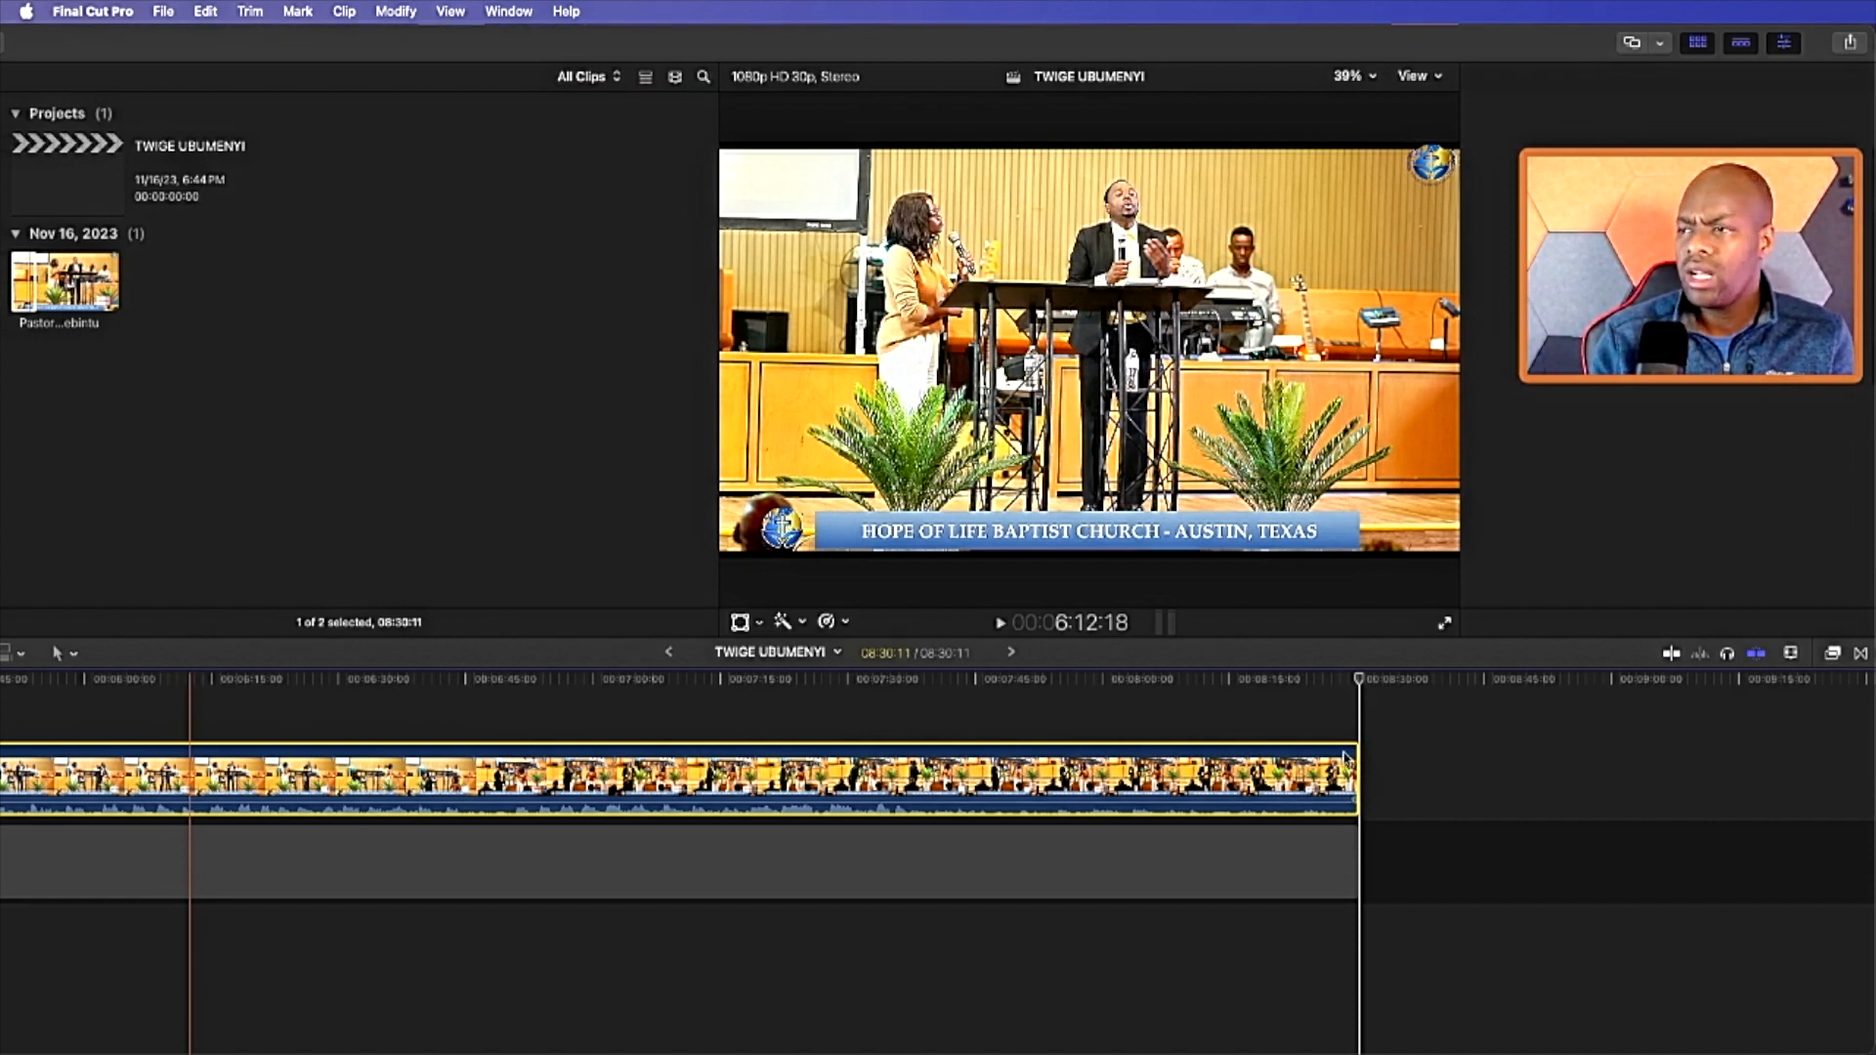
{"action": "key", "text": "super+4"}
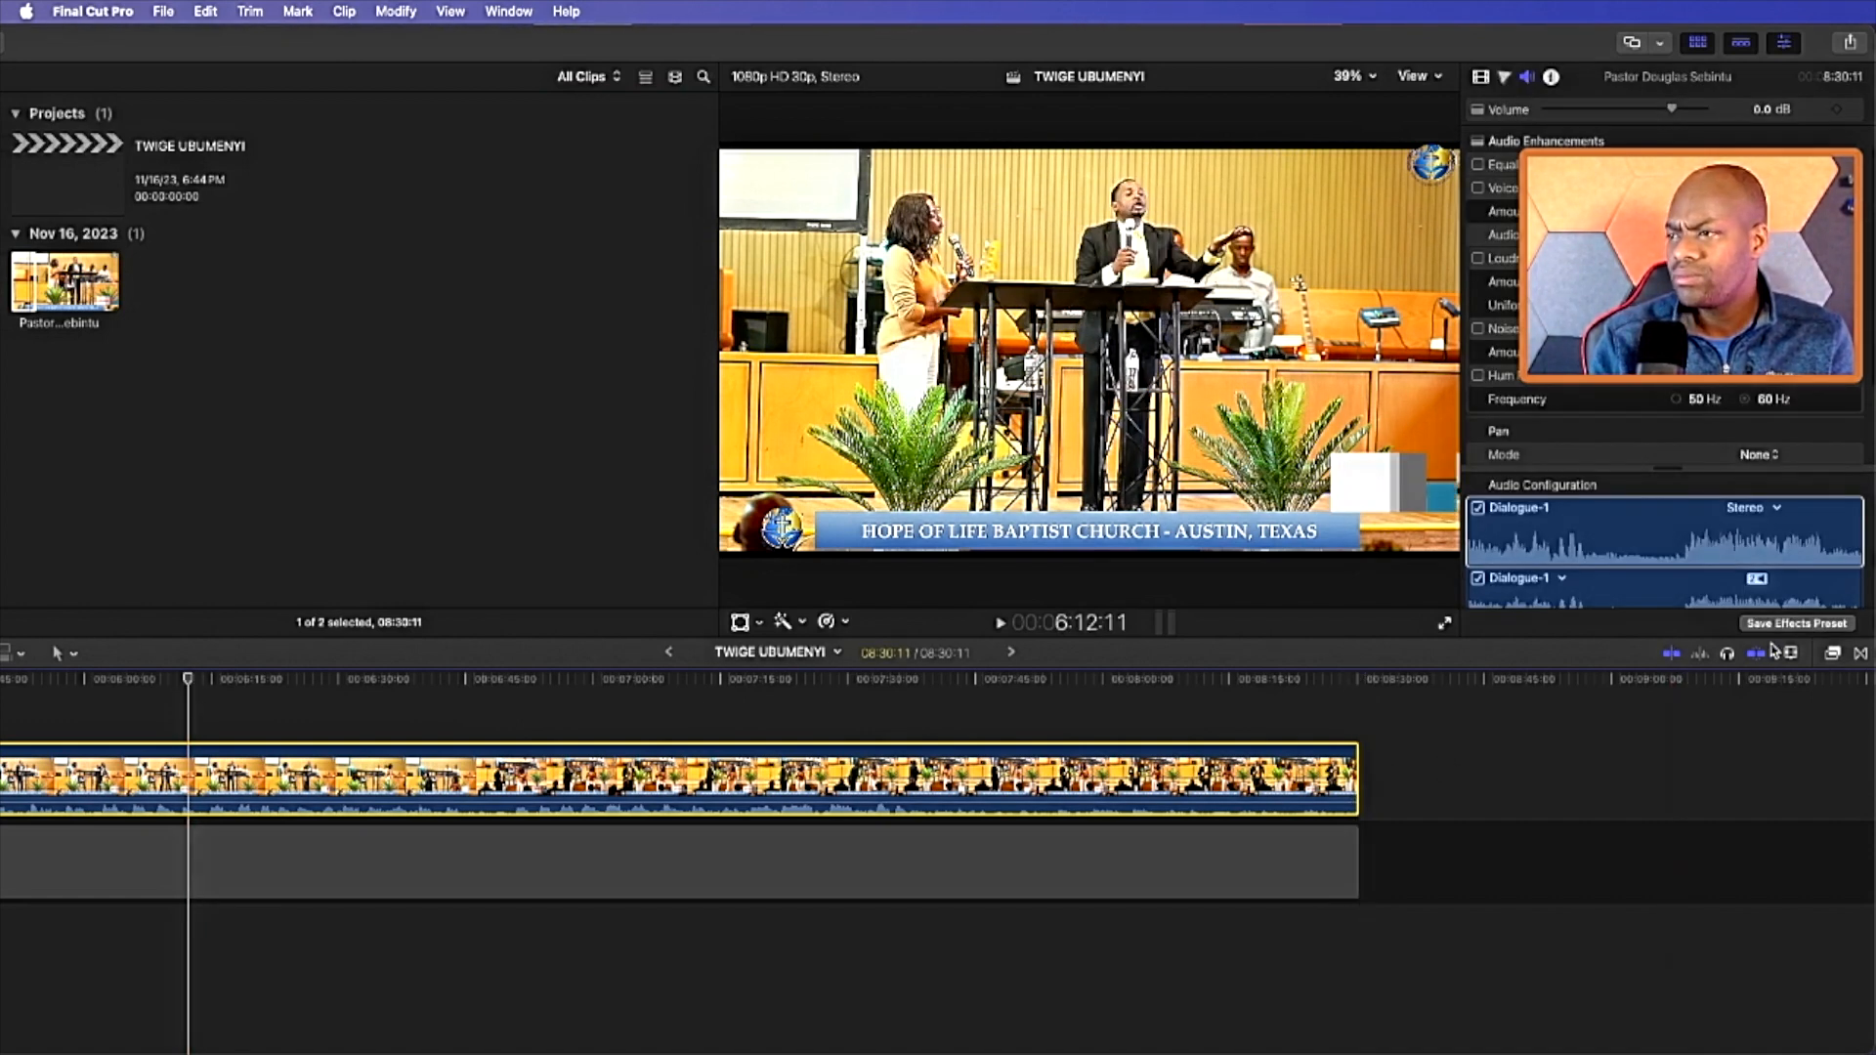
{"action": "left_click", "coordinate": [1789, 652]}
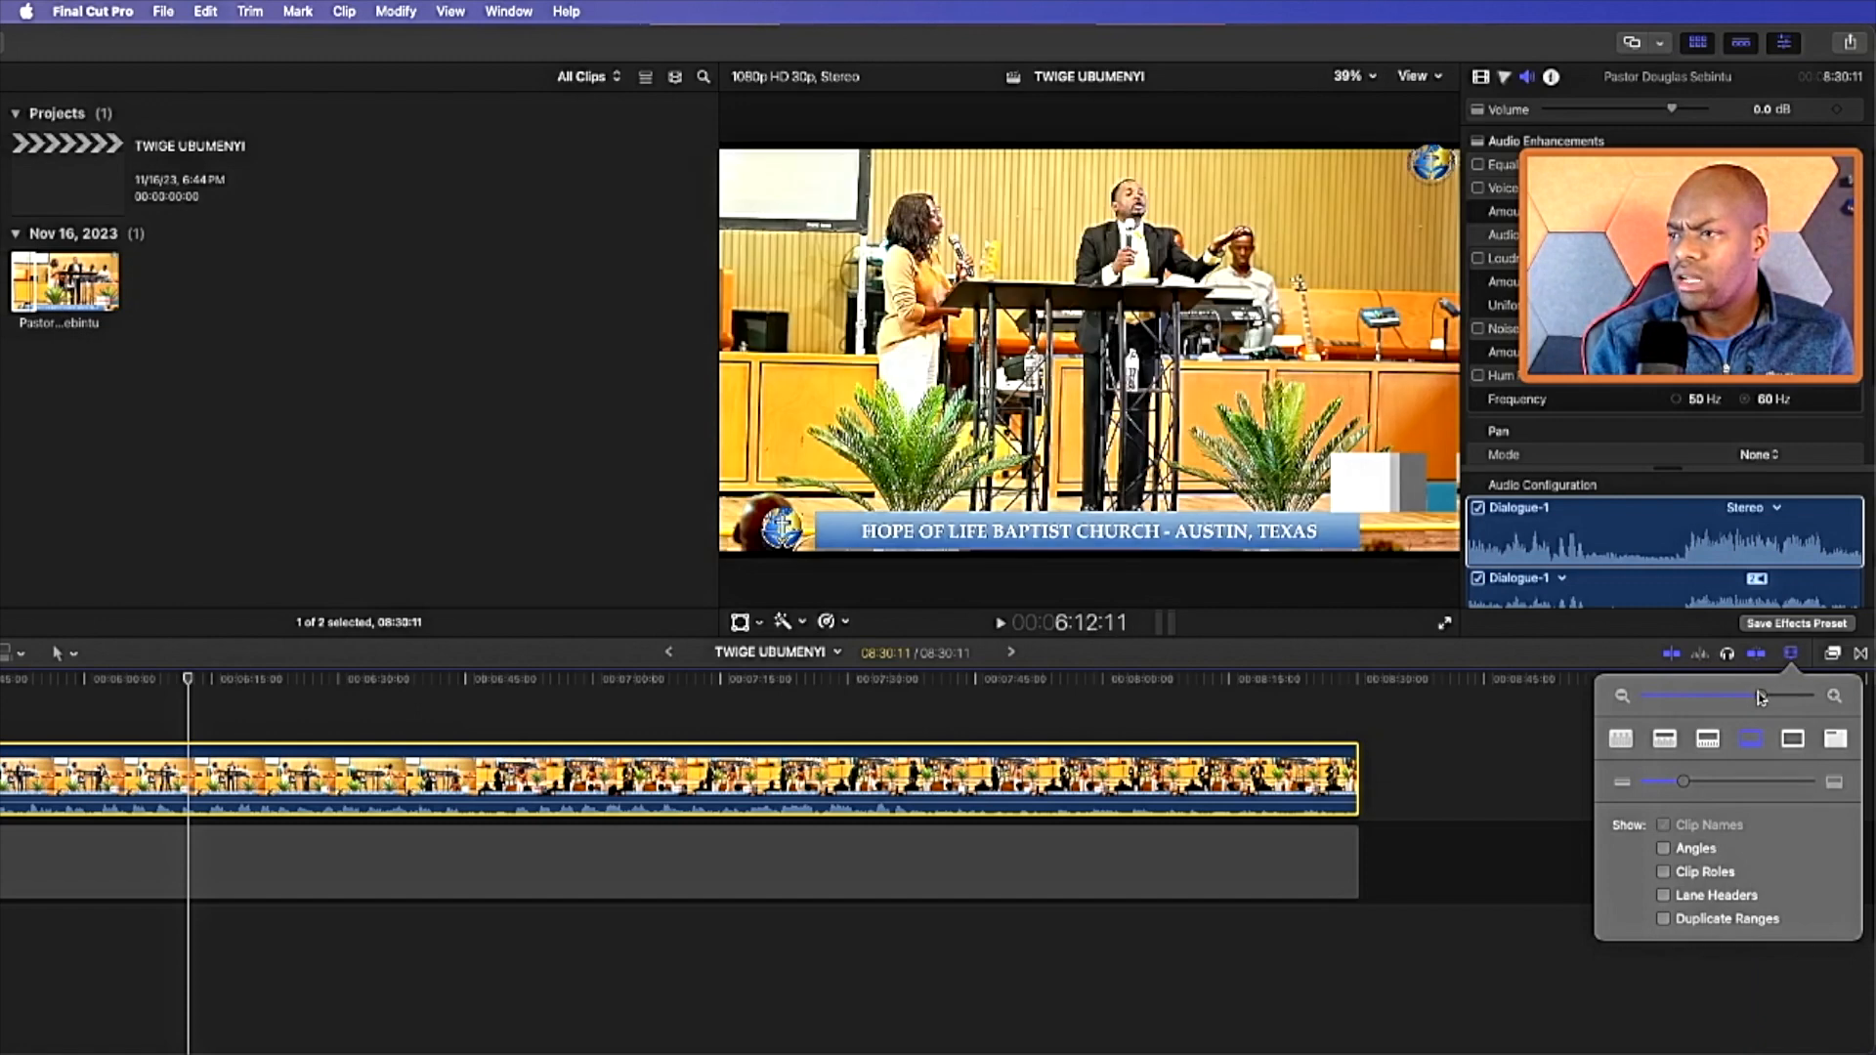
{"action": "left_click_drag", "start_coordinate": [1751, 696], "coordinate": [1682, 704]}
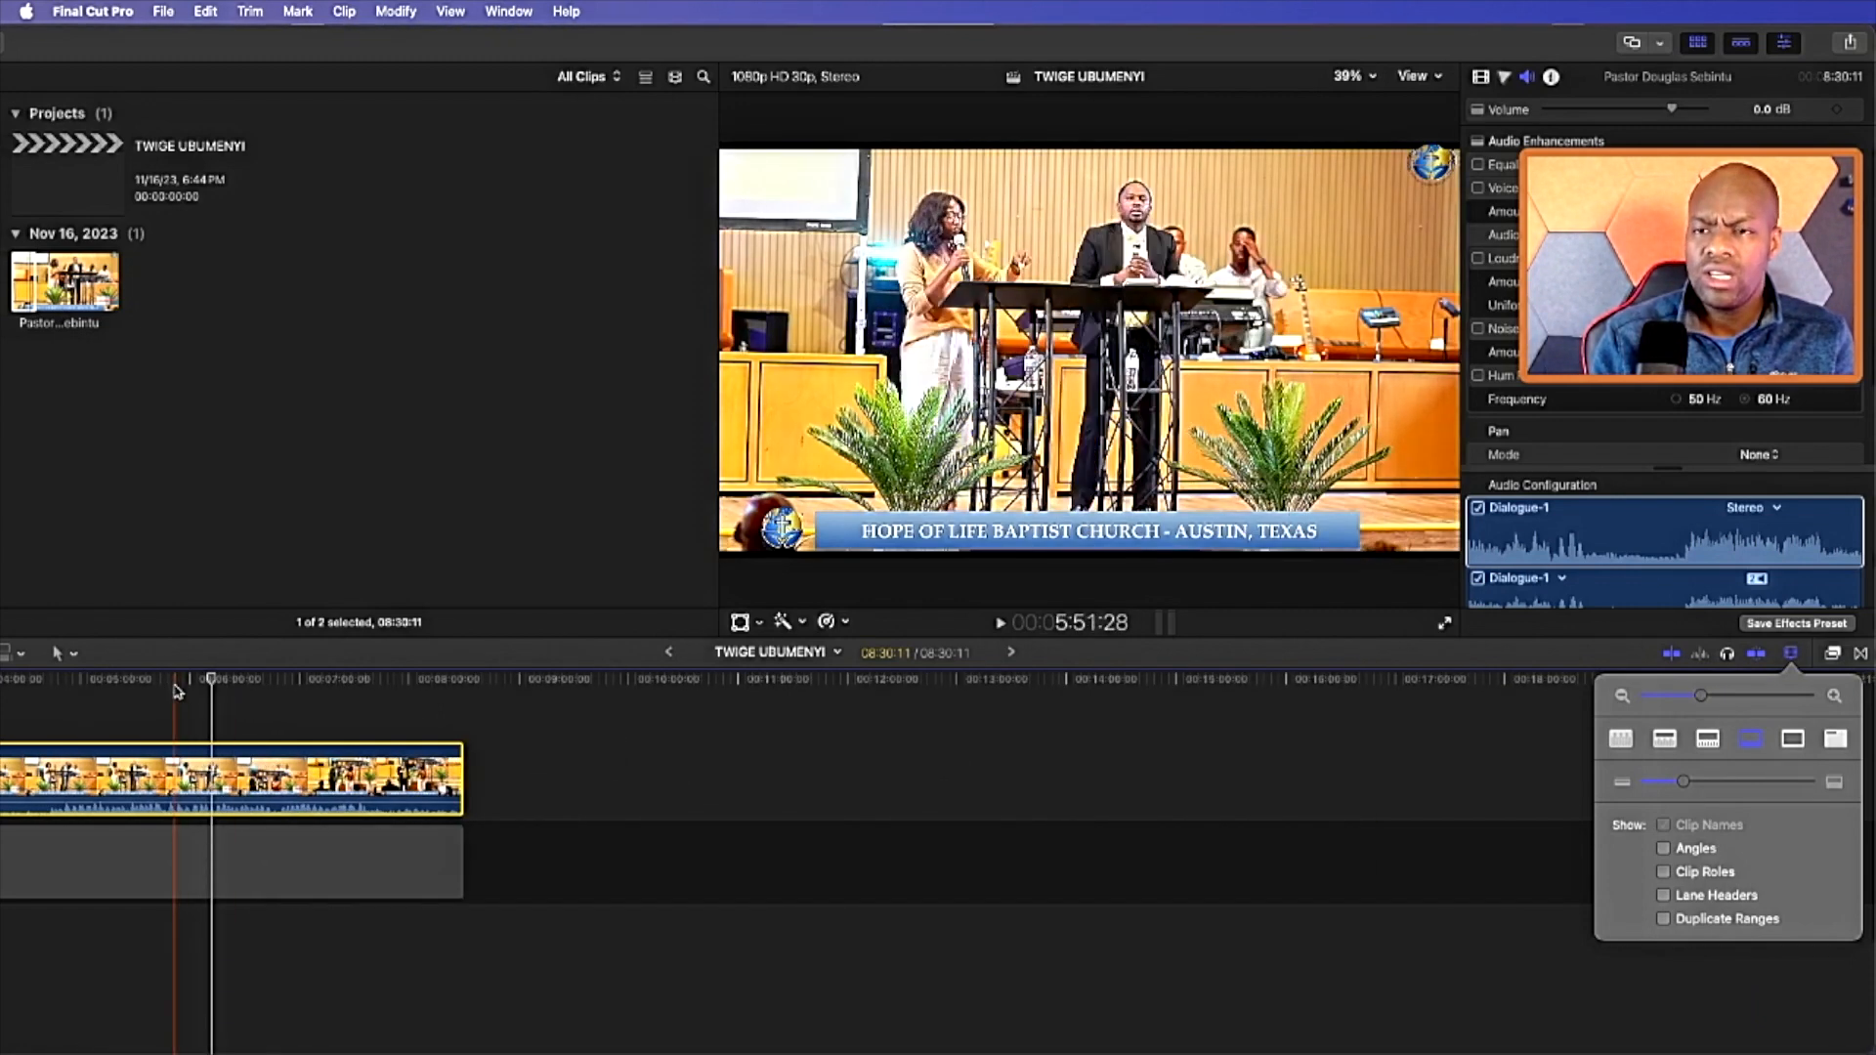
Place the timeline playhead at about 2:40 and shift the window to uncover the library sidebar and the start of the clip.
{"action": "left_click", "coordinate": [175, 676]}
{"action": "scroll", "coordinate": [227, 781], "scroll_direction": "left", "scroll_amount": 5}
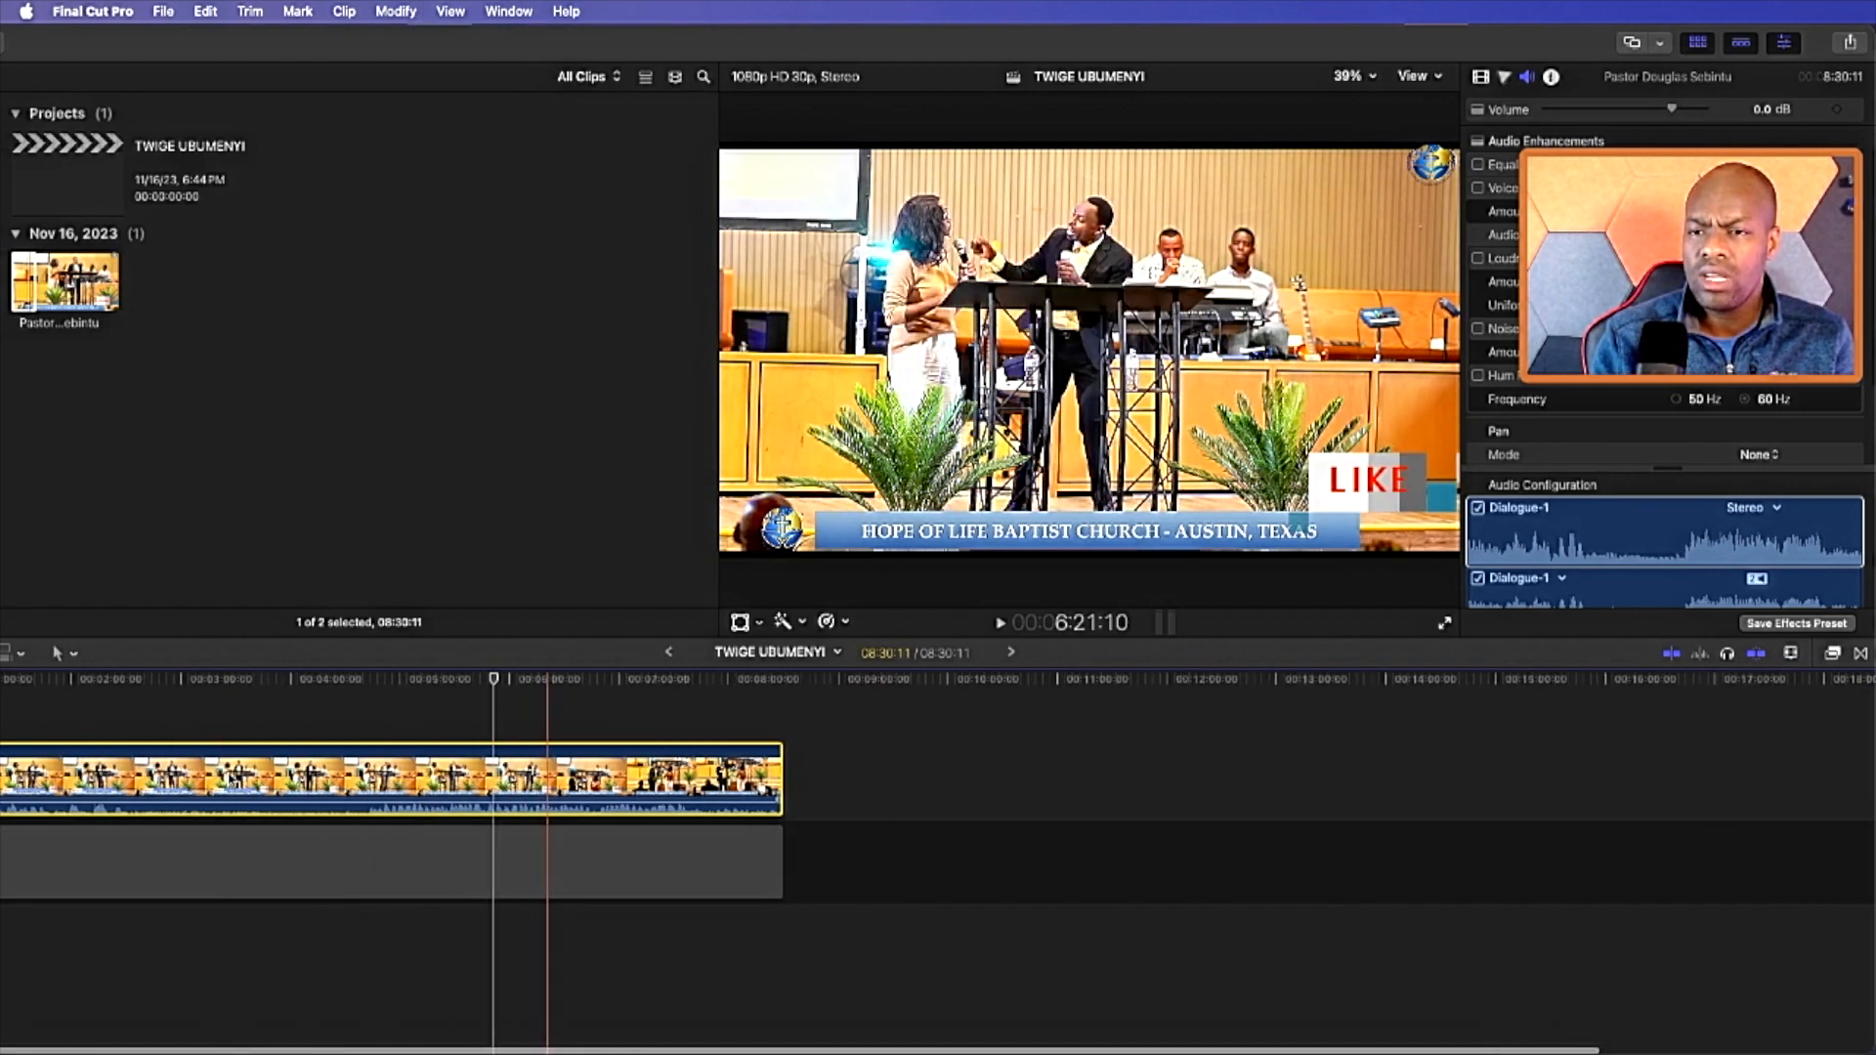
{"action": "left_click", "coordinate": [142, 688]}
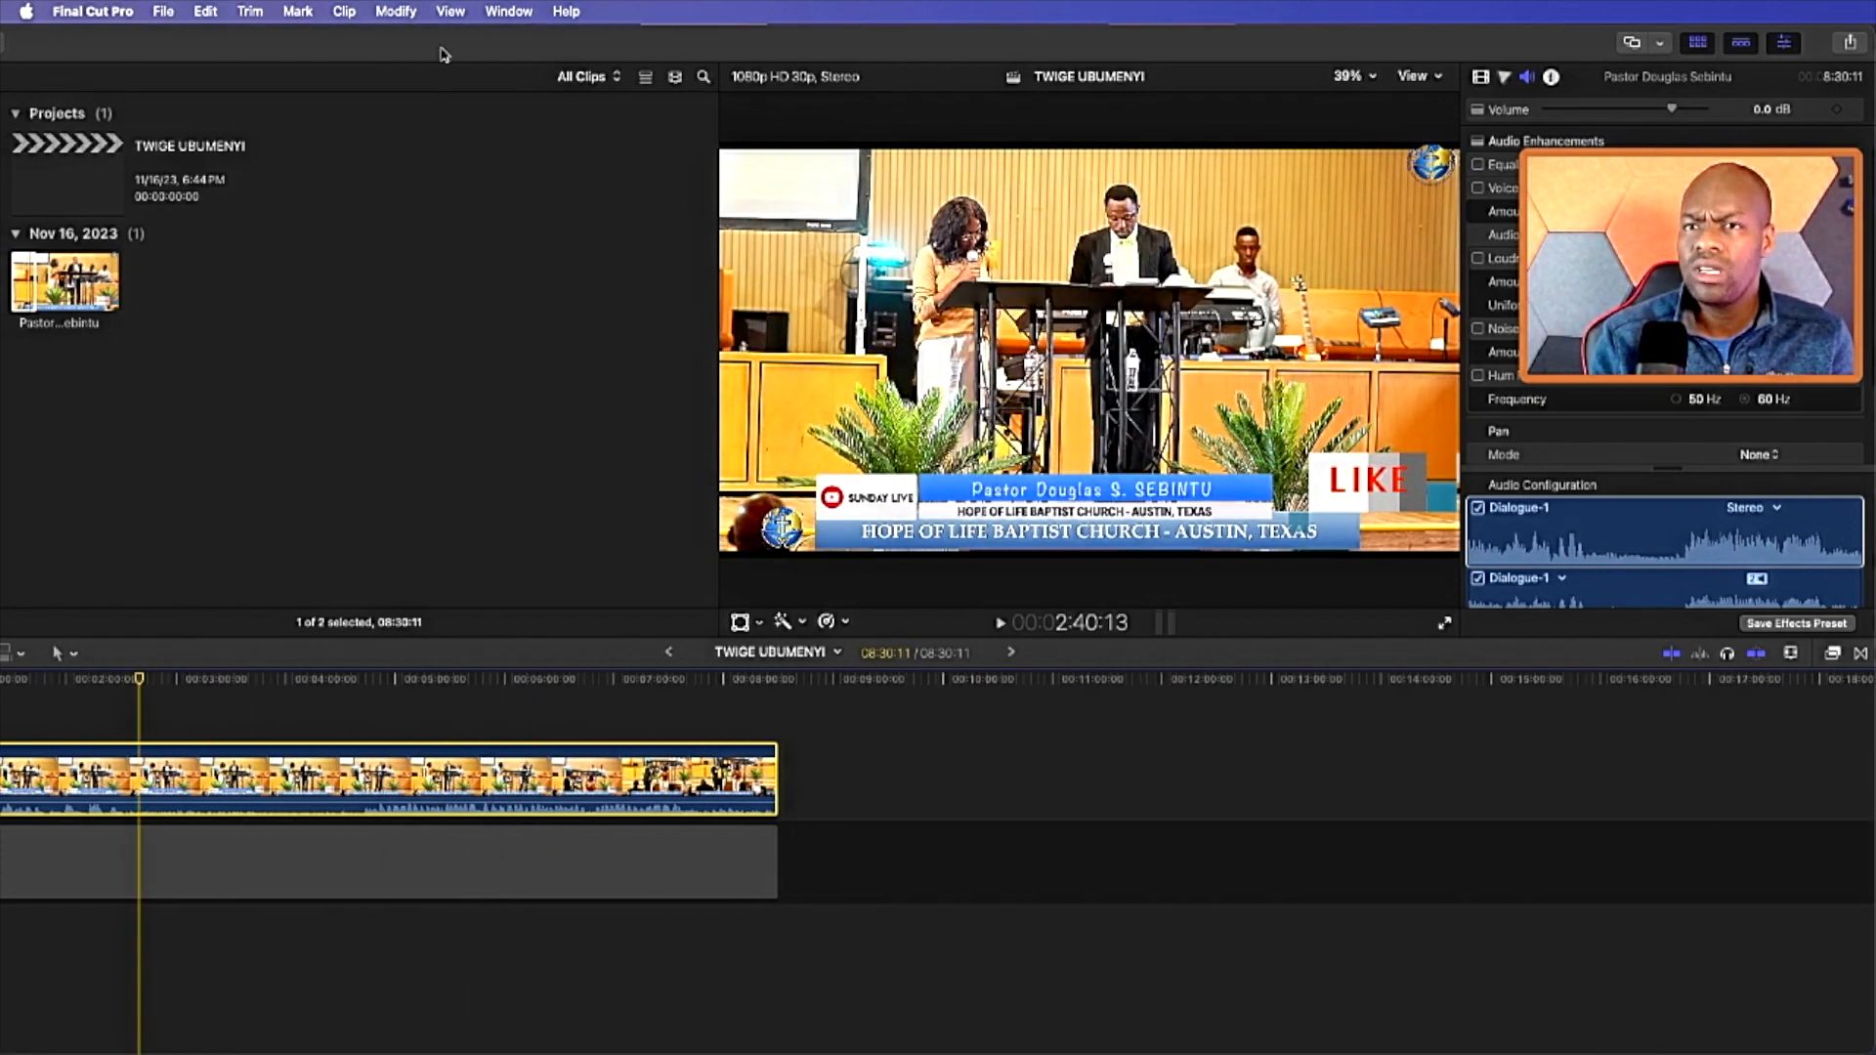
{"action": "left_click_drag", "start_coordinate": [439, 54], "coordinate": [617, 42]}
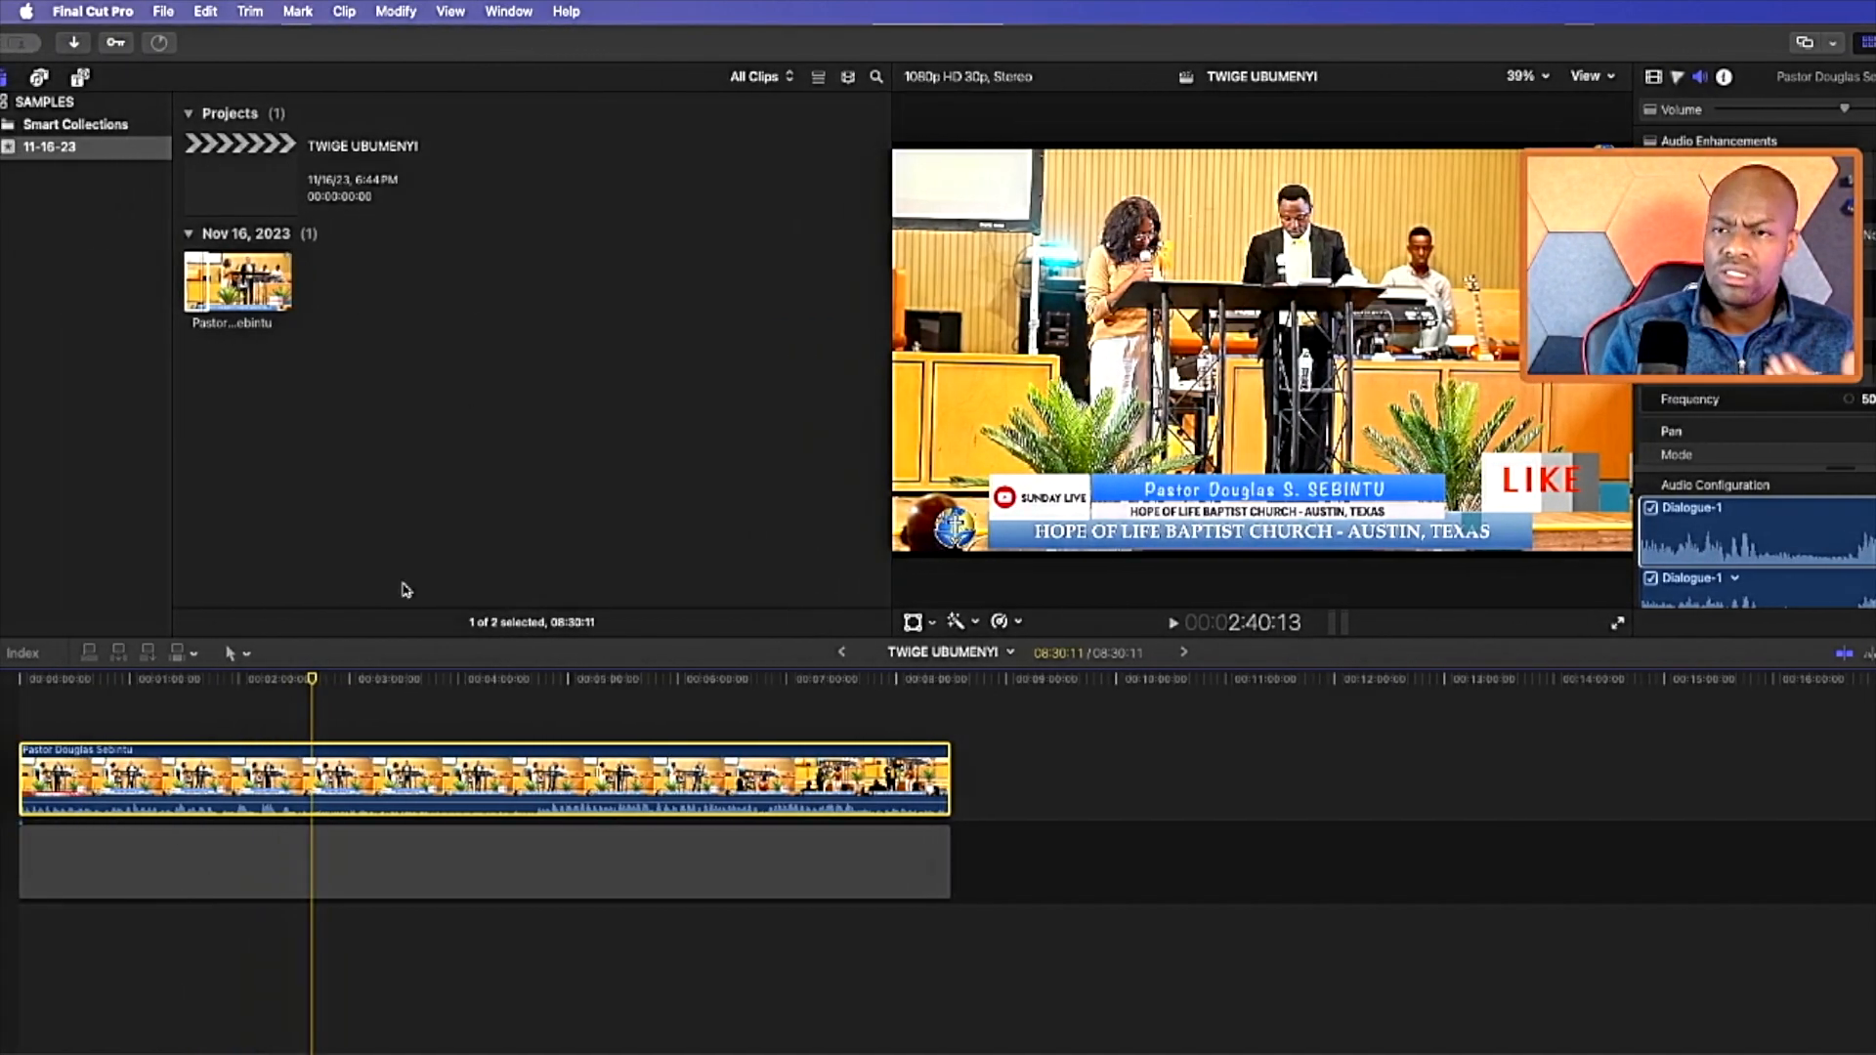
Reselect the church clip with its inspector shown and place the playhead about 18 seconds into the timeline.
{"action": "left_click", "coordinate": [359, 457]}
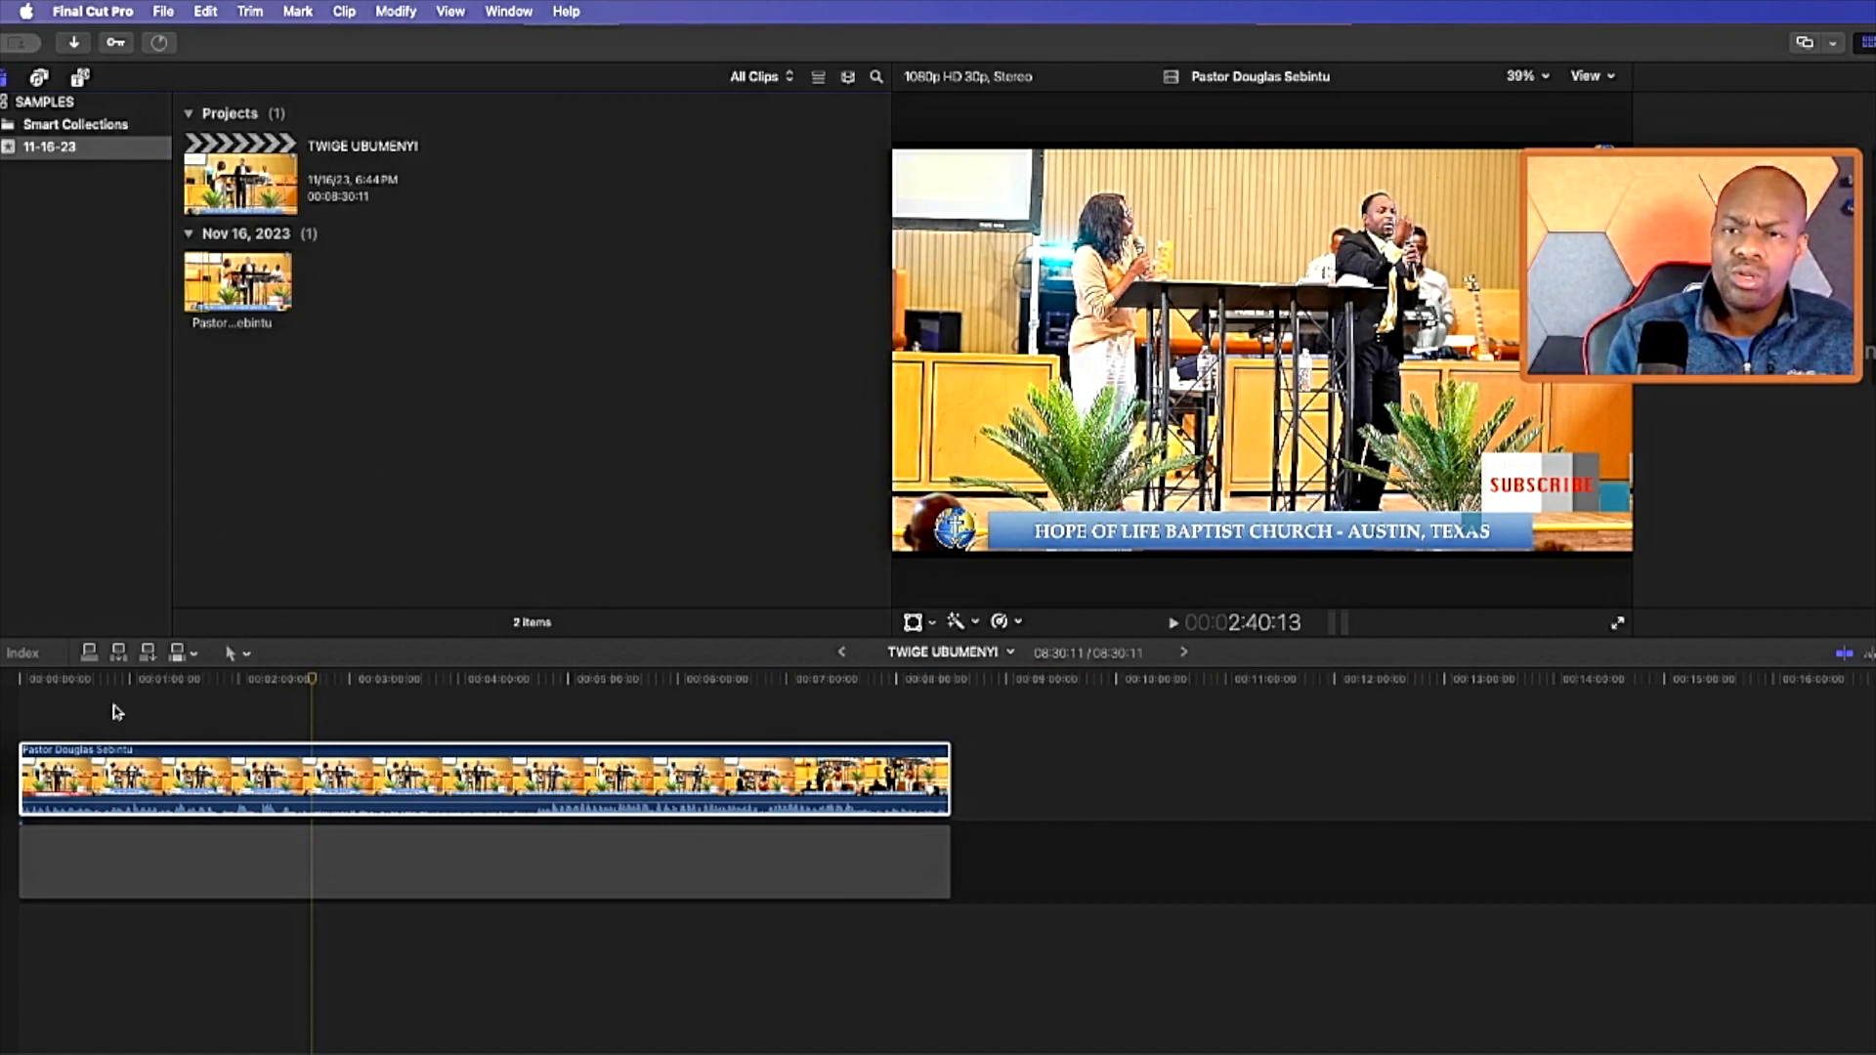
{"action": "left_click", "coordinate": [86, 684]}
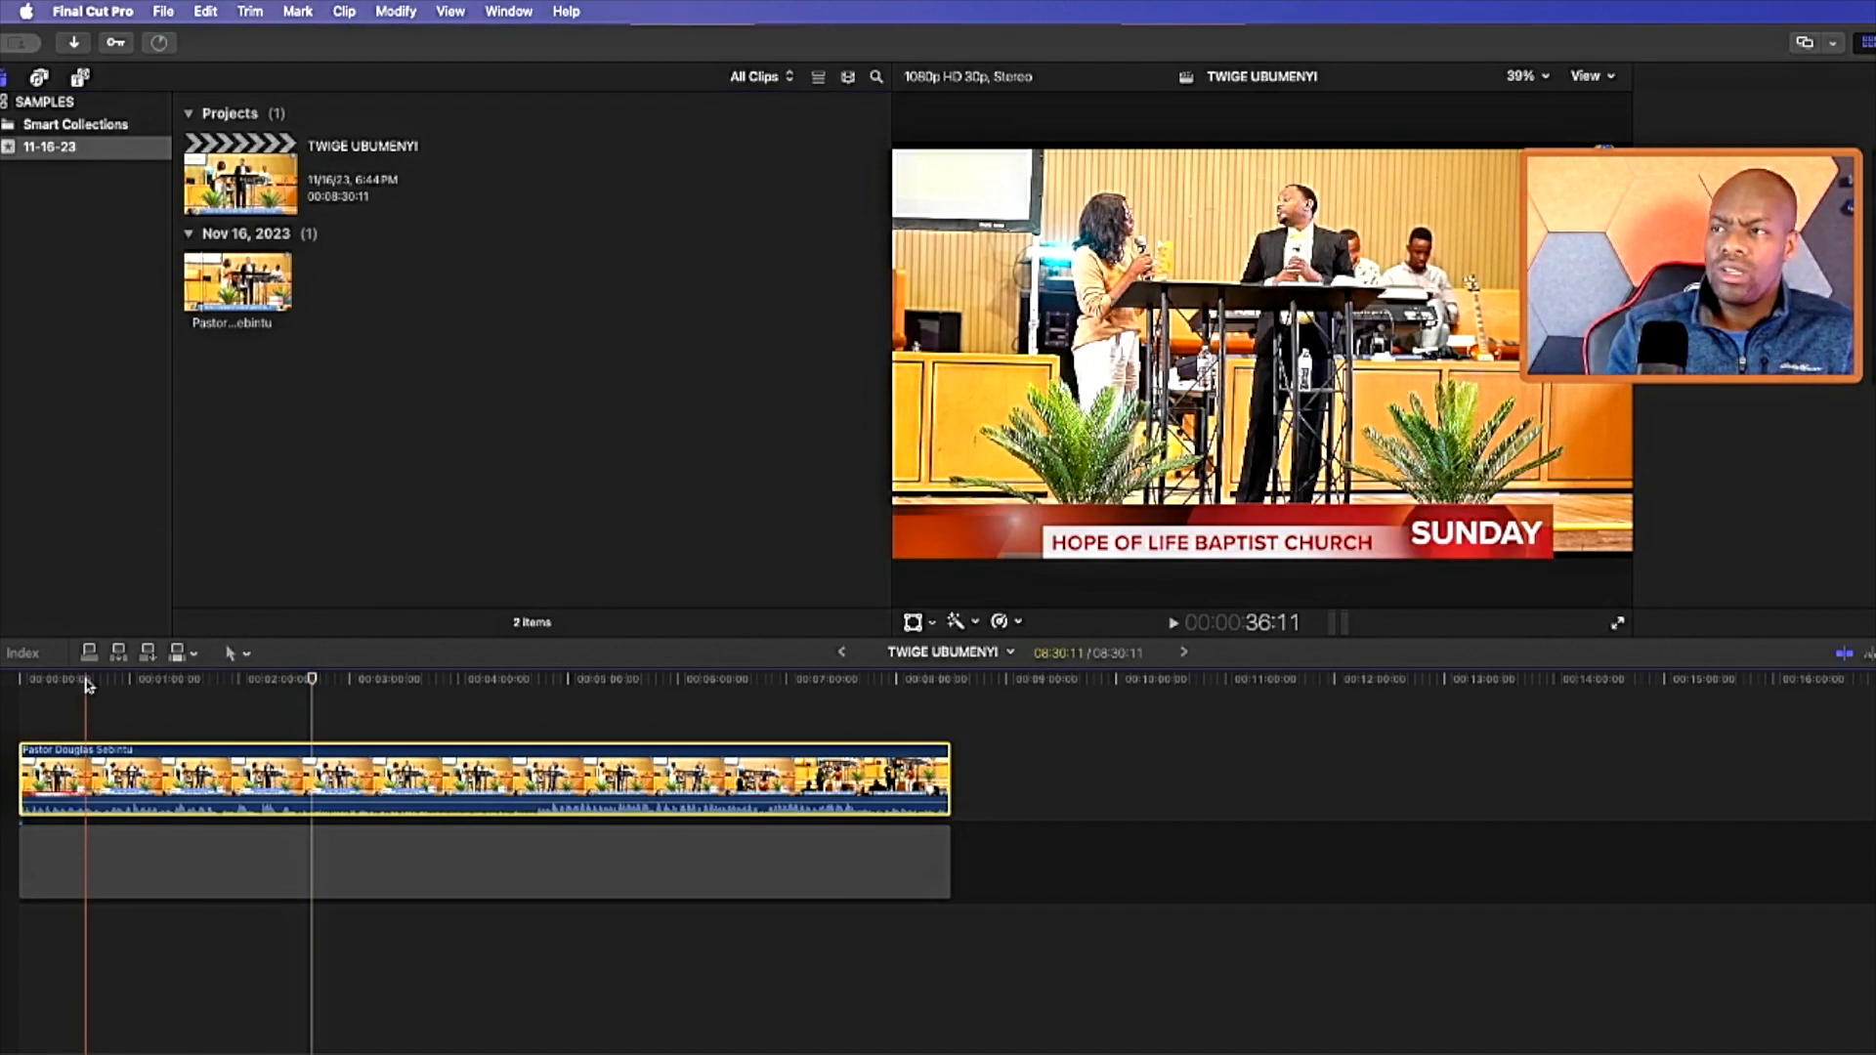
{"action": "key", "text": "super+4"}
{"action": "left_click", "coordinate": [86, 684]}
{"action": "left_click", "coordinate": [52, 684]}
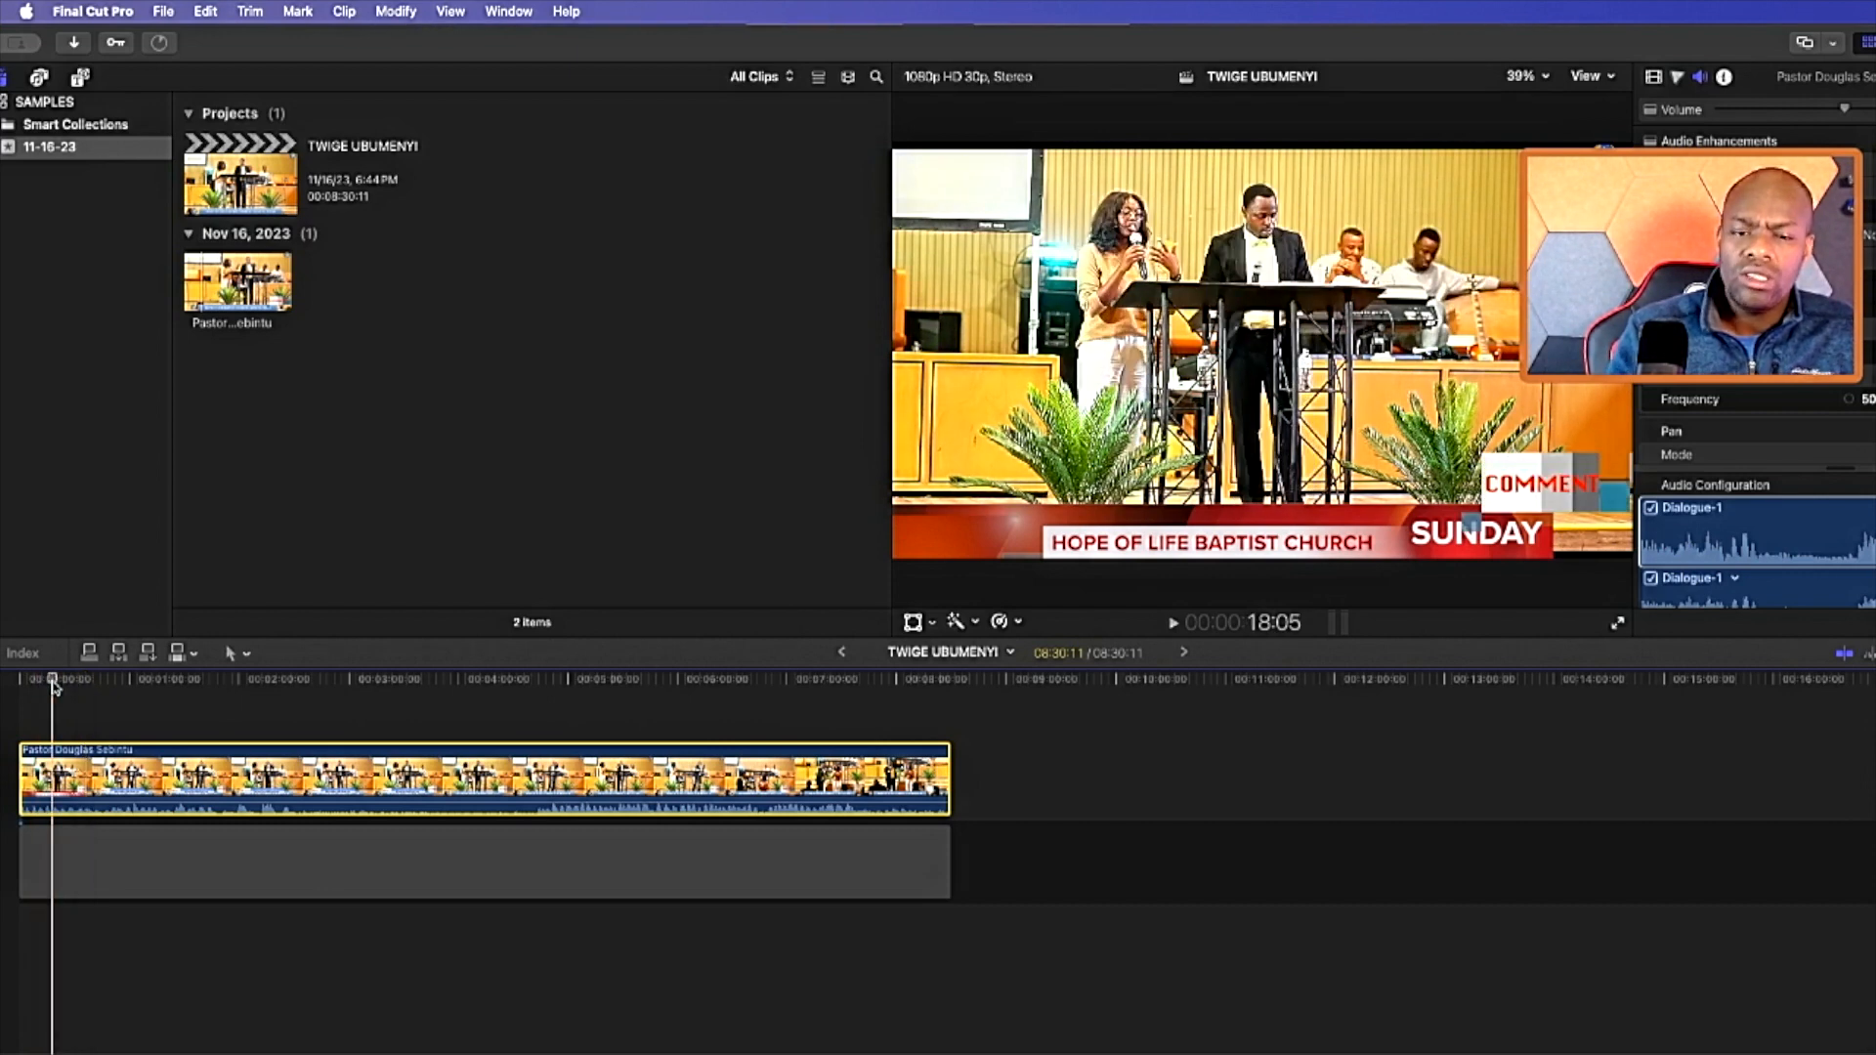